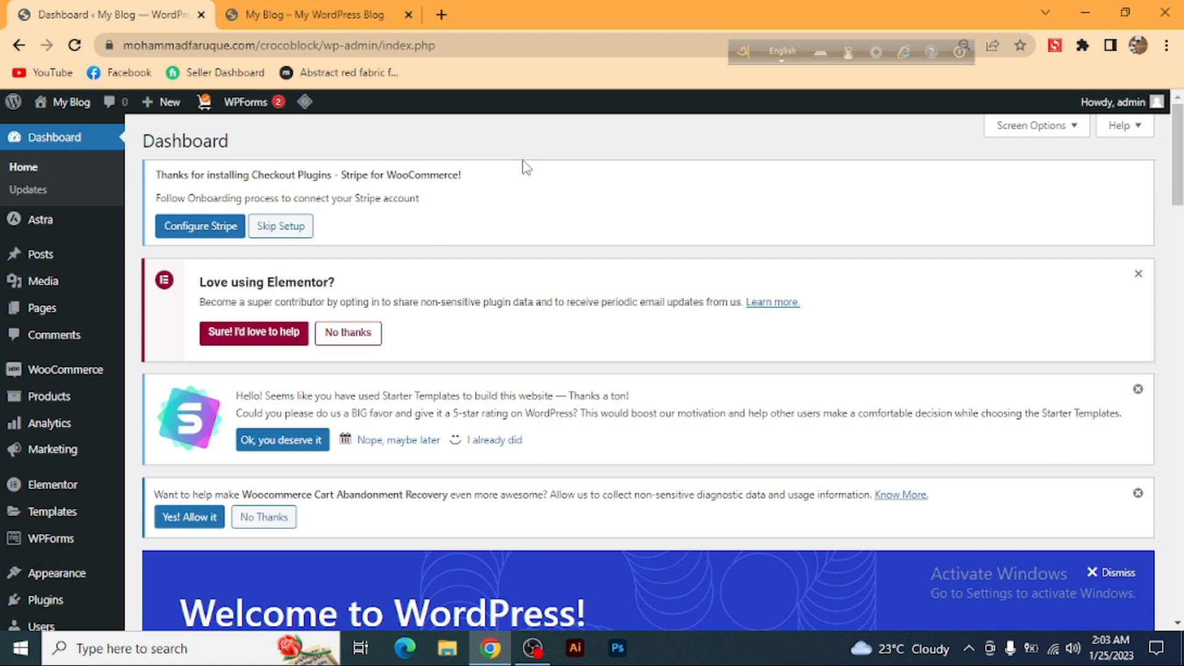
- Examine the live plant store homepage, including its hero section, Shop Now button and product listings, alongside the WordPress dashboard
left_click(256, 17)
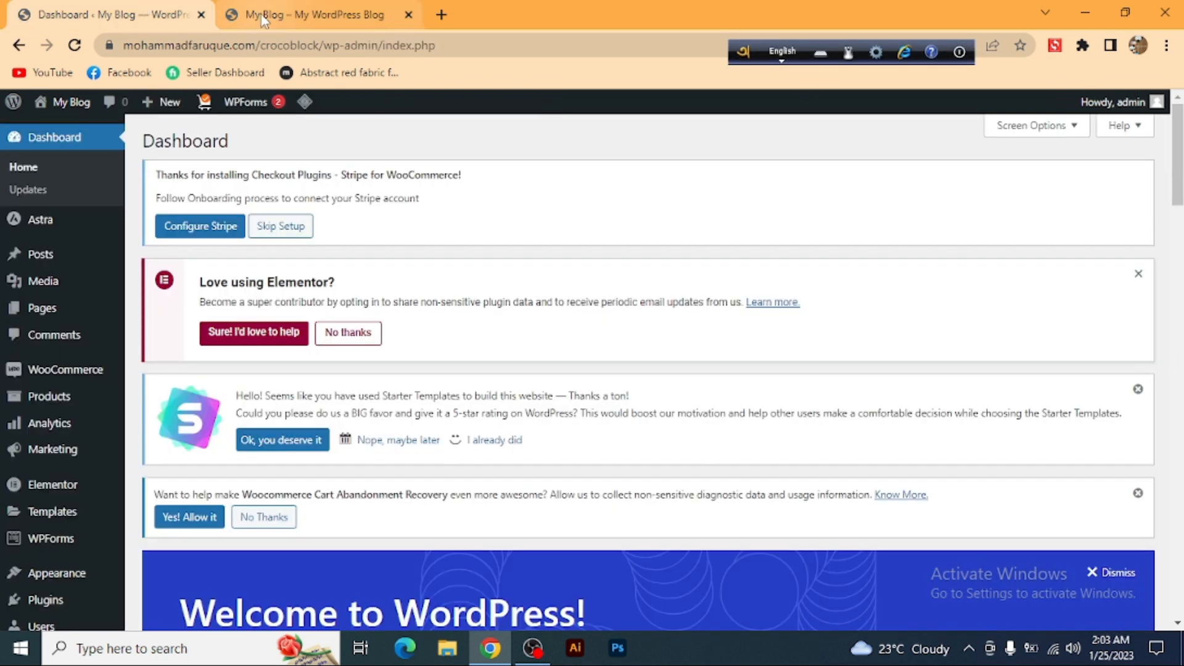
mouse_move(262, 20)
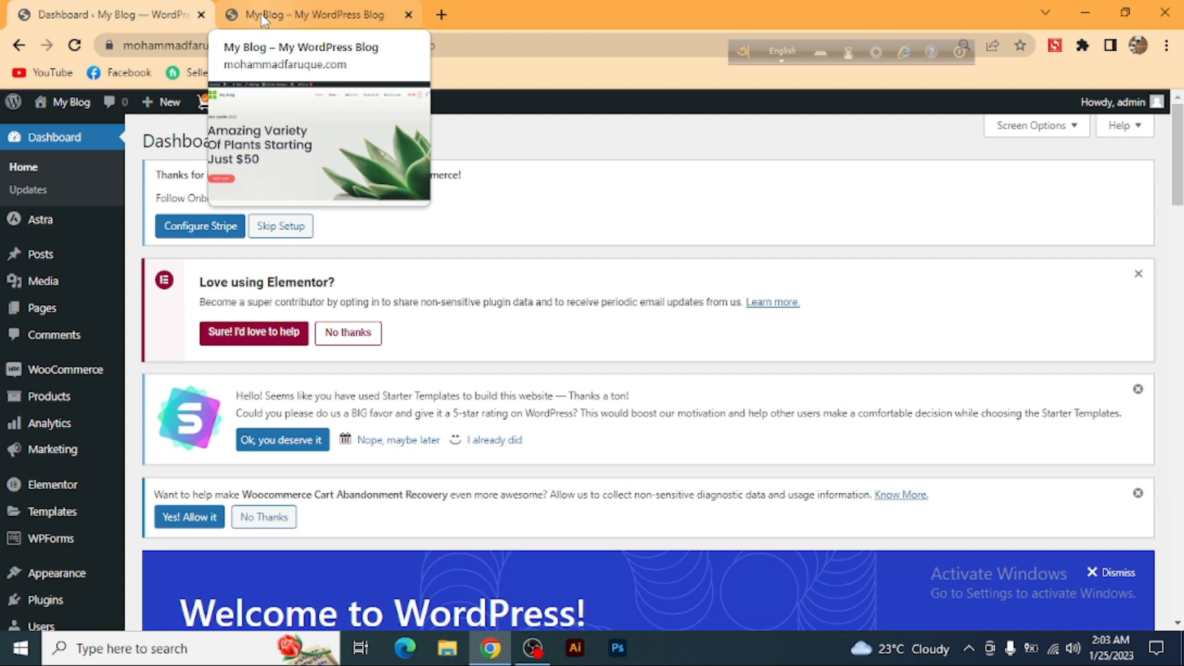
left_click(264, 18)
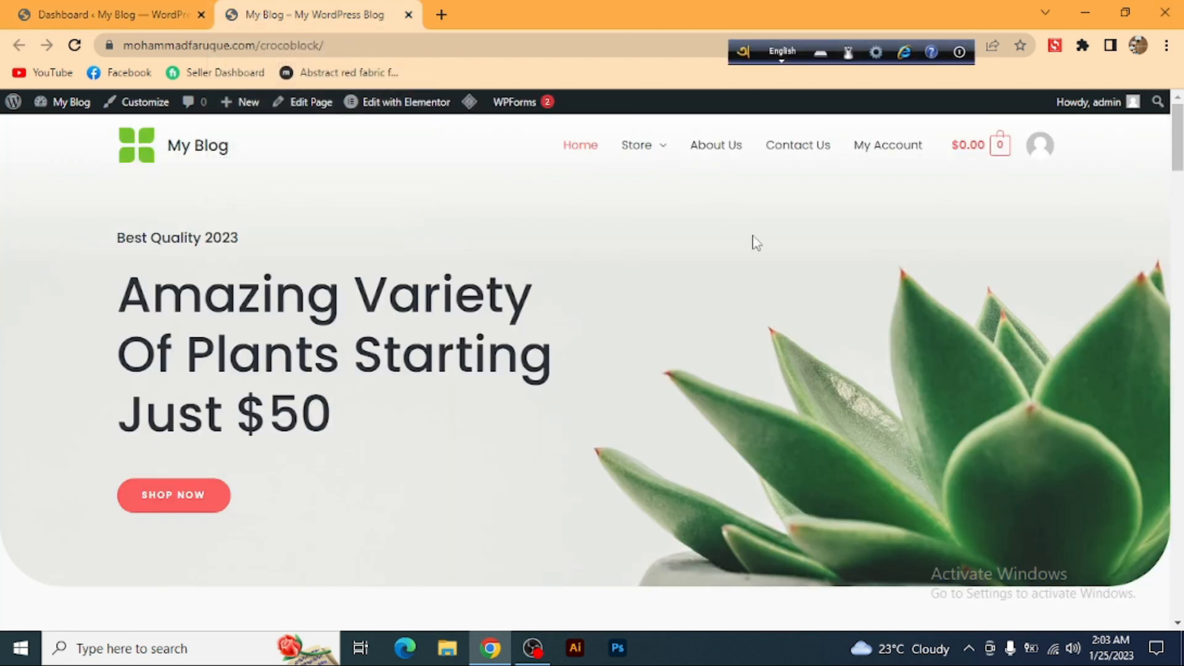
scroll(891, 290, "down", 10)
left_click(119, 9)
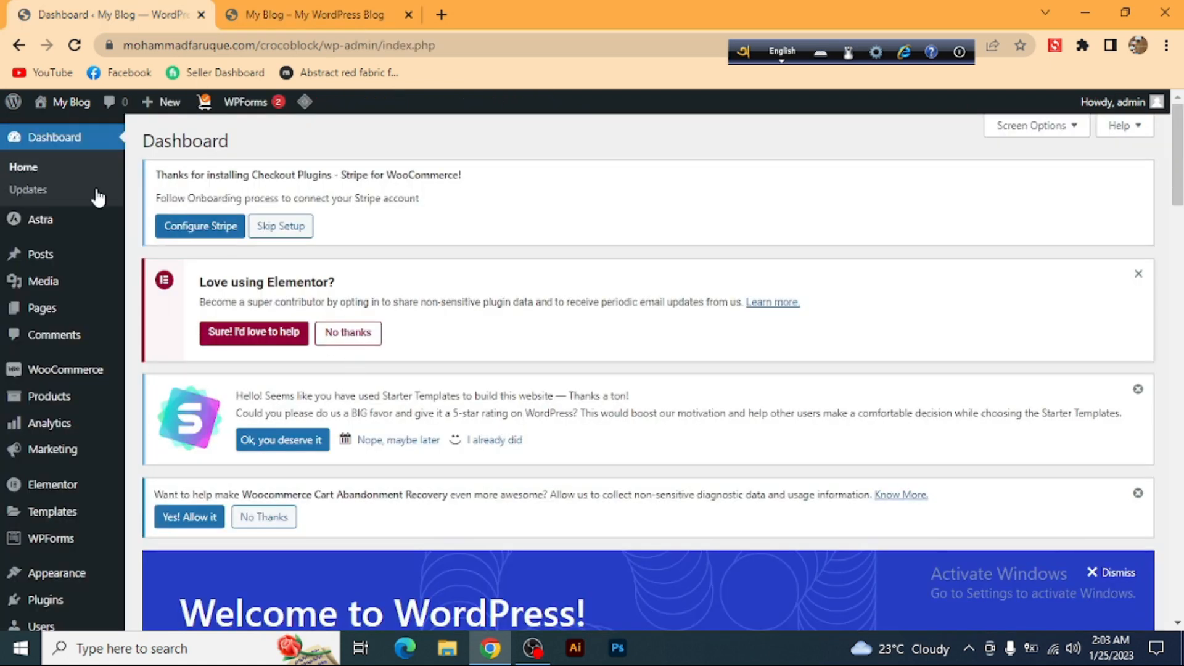
scroll(378, 351, "down", 5)
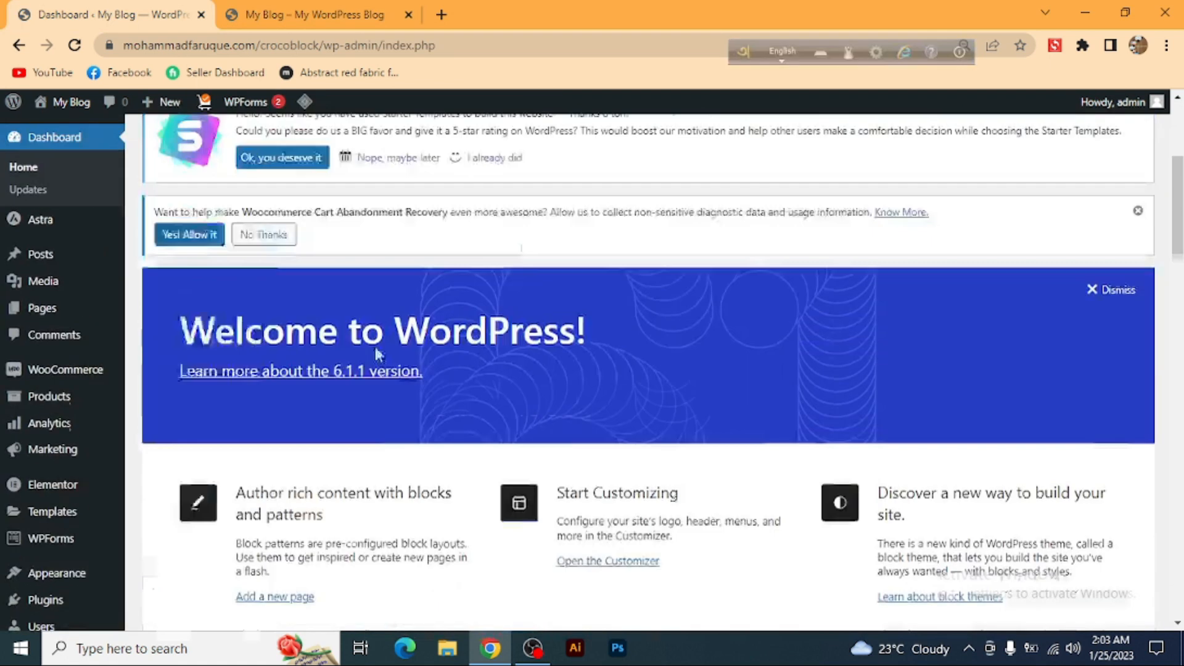
left_click(264, 15)
scroll(952, 295, "up", 10)
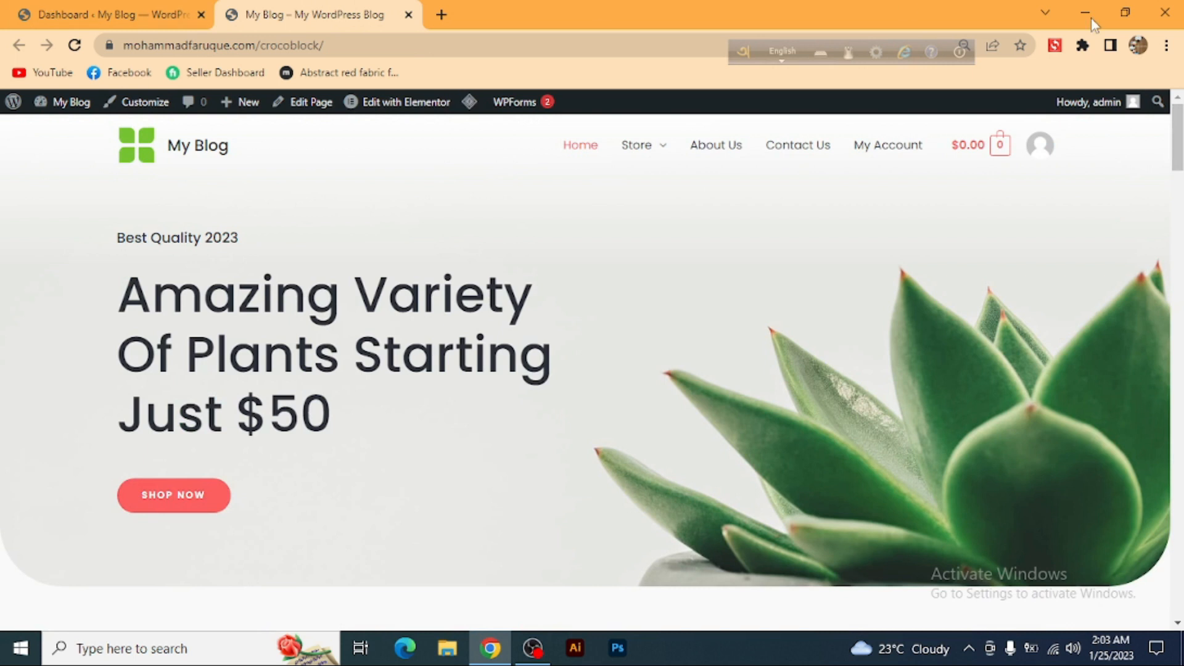
scroll(602, 286, "down", 12)
scroll(649, 337, "down", 8)
scroll(691, 400, "up", 16)
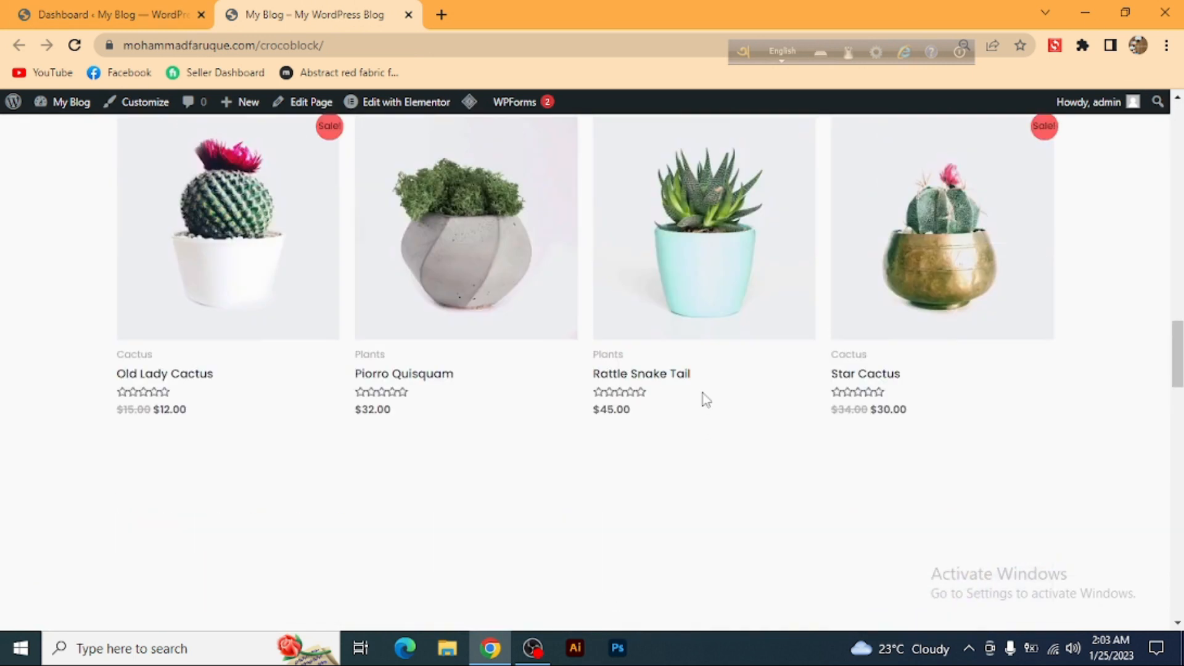
scroll(688, 401, "up", 5)
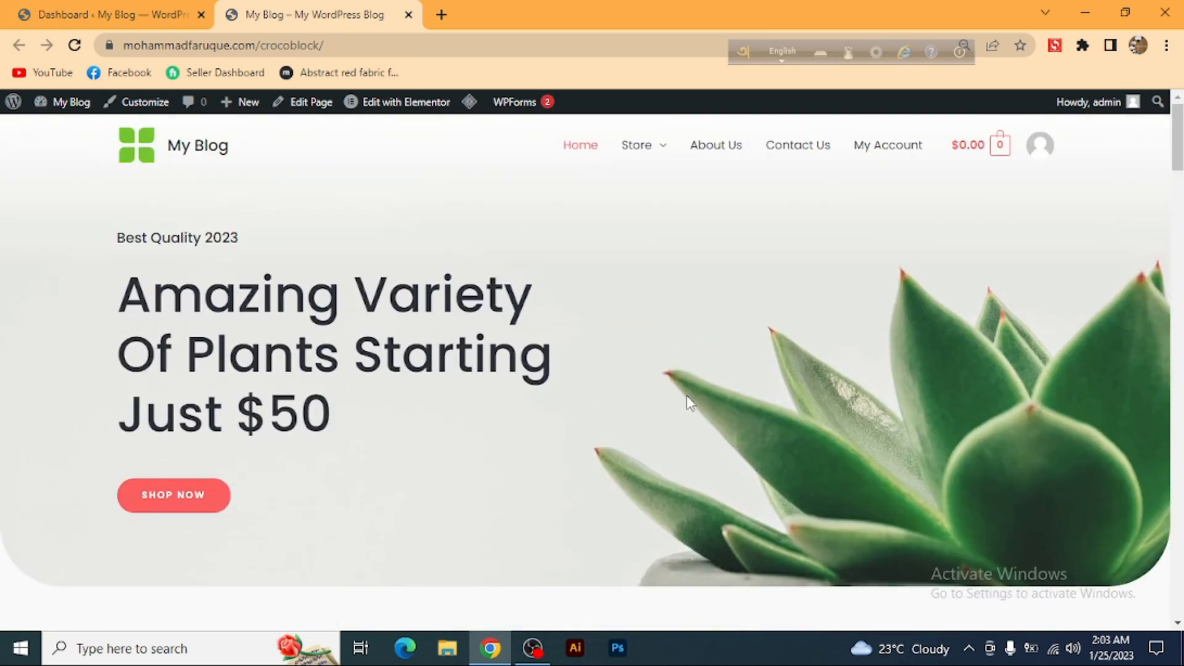
scroll(688, 400, "down", 8)
scroll(696, 406, "down", 8)
scroll(696, 402, "up", 18)
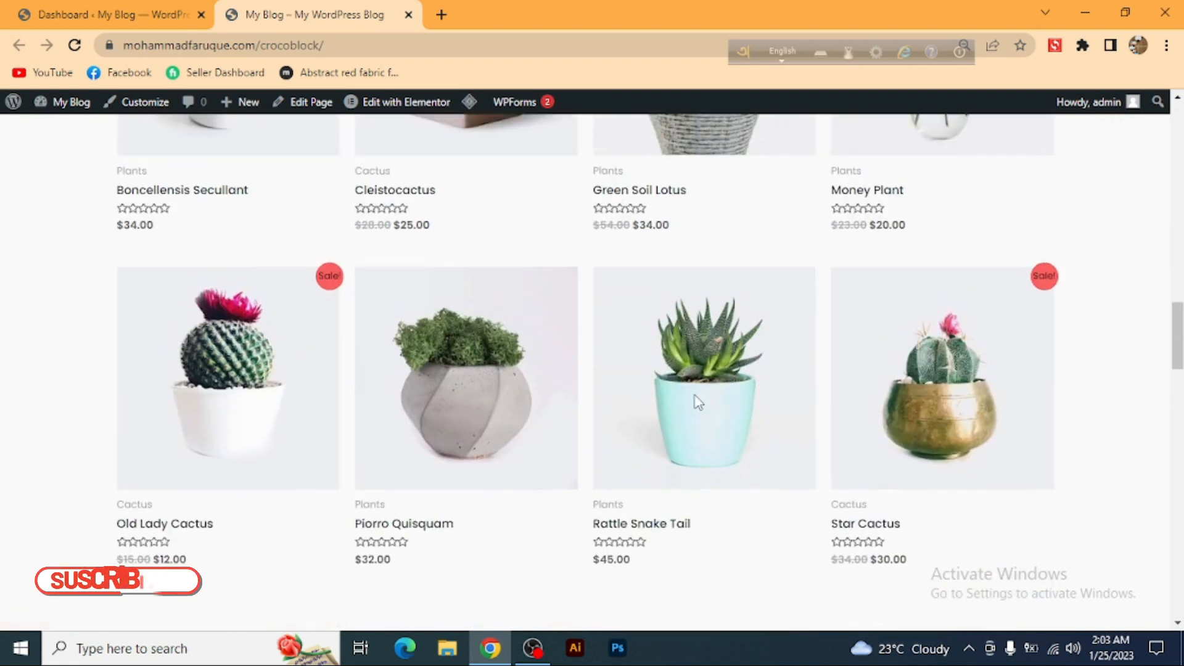
scroll(695, 402, "down", 2)
scroll(767, 410, "up", 3)
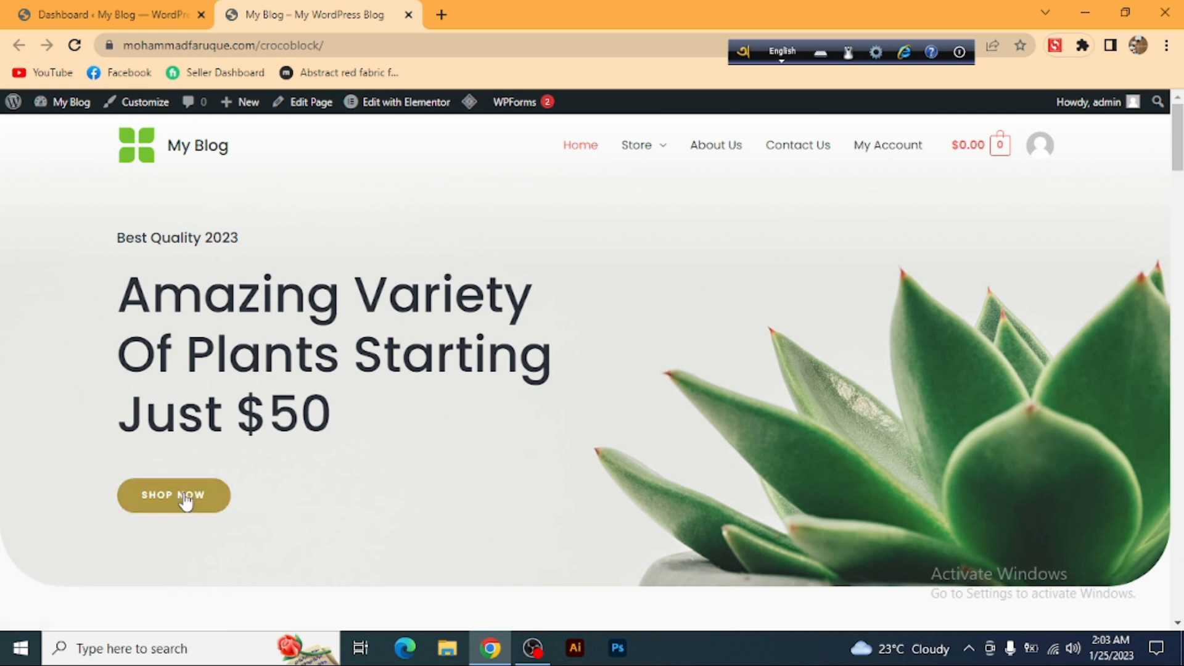
scroll(261, 454, "down", 2)
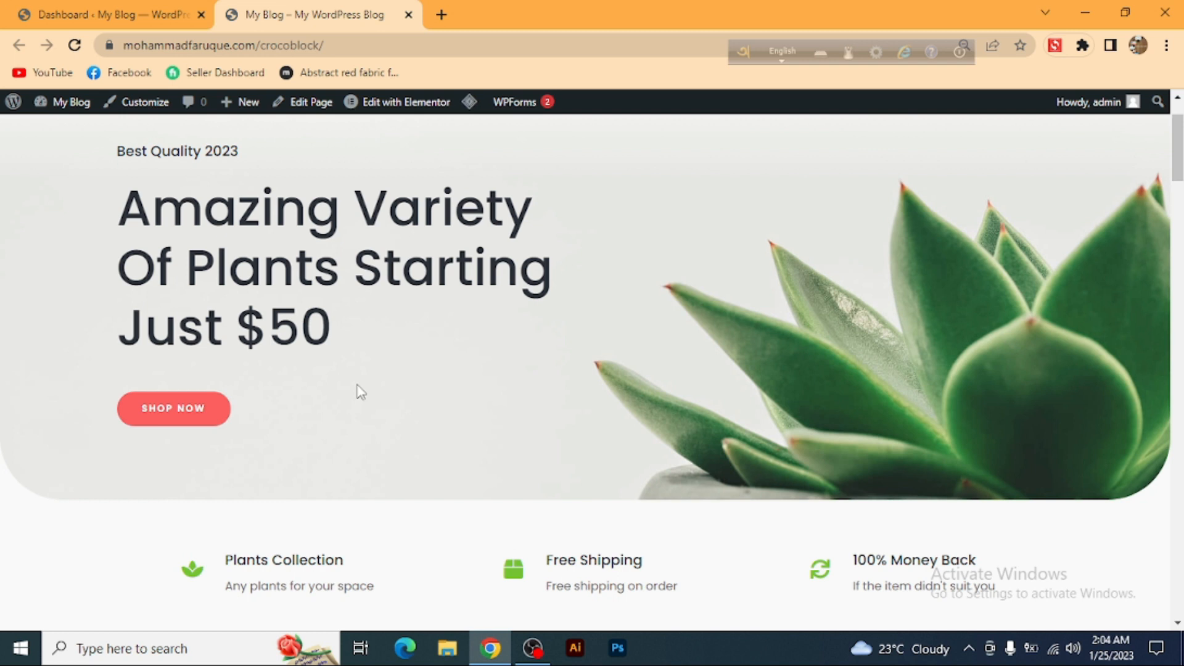
- Open the list of all pages in the WordPress dashboard and locate the Home page
left_click(94, 15)
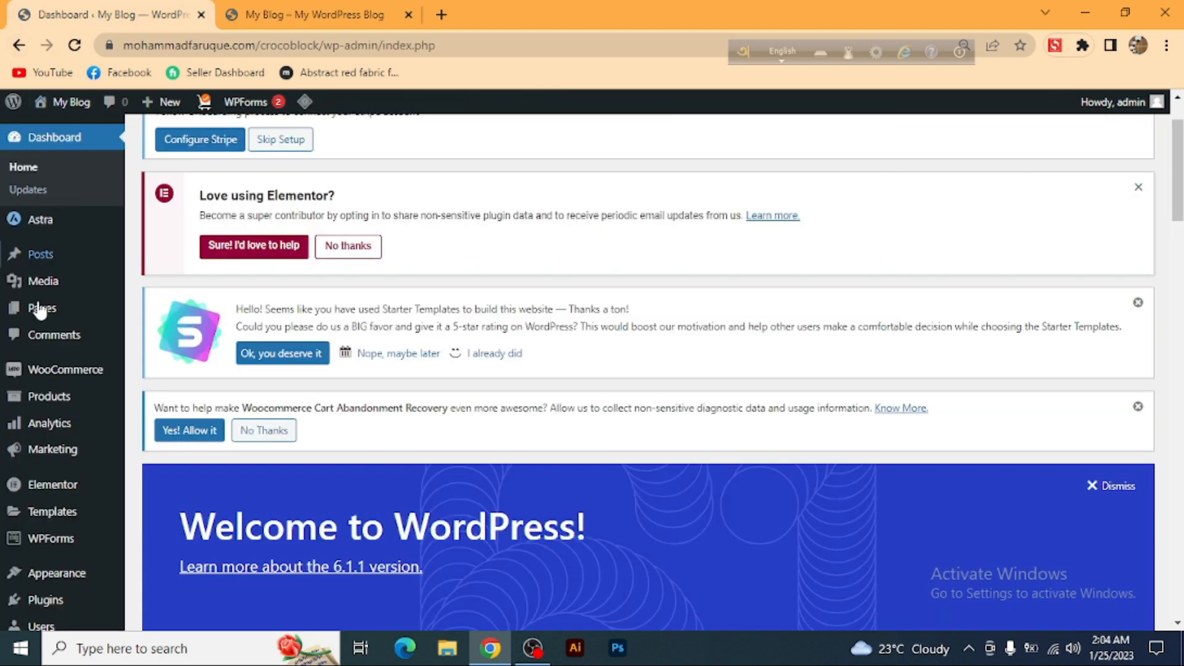
scroll(432, 154, "up", 2)
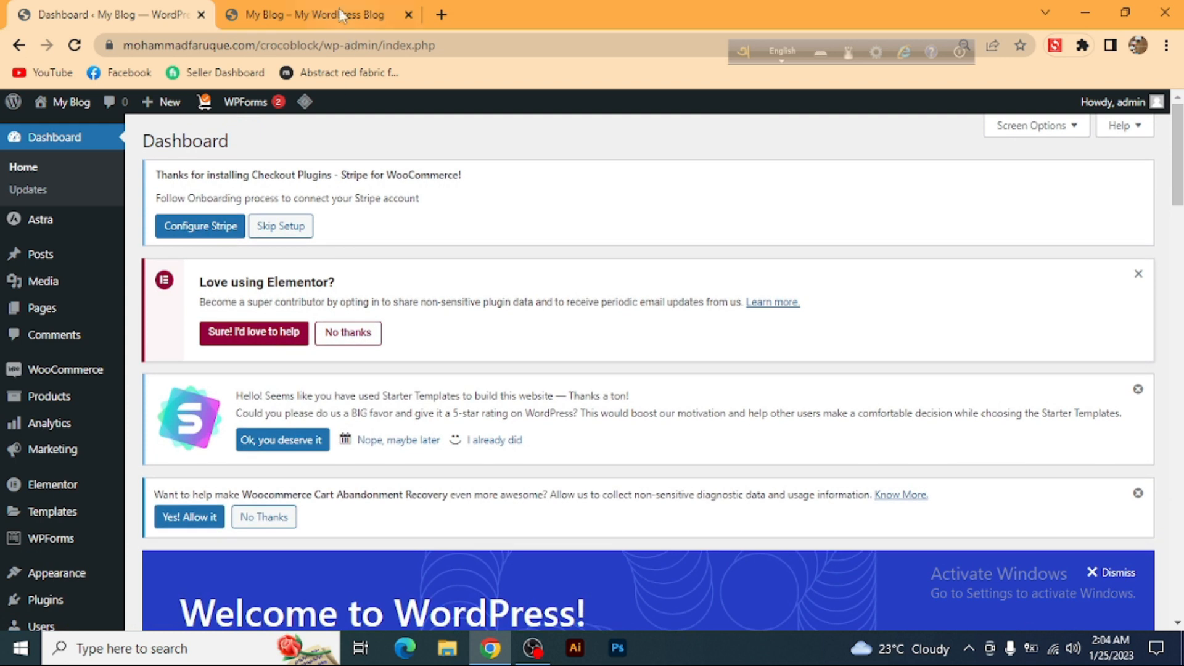
mouse_move(42, 312)
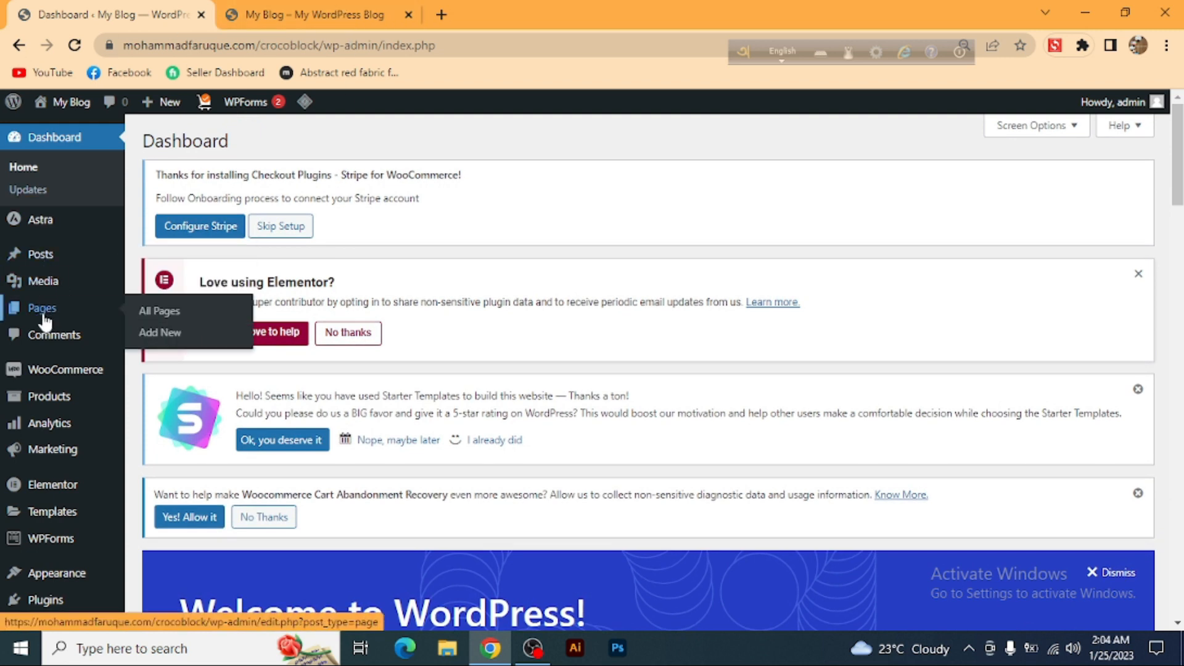
left_click(42, 308)
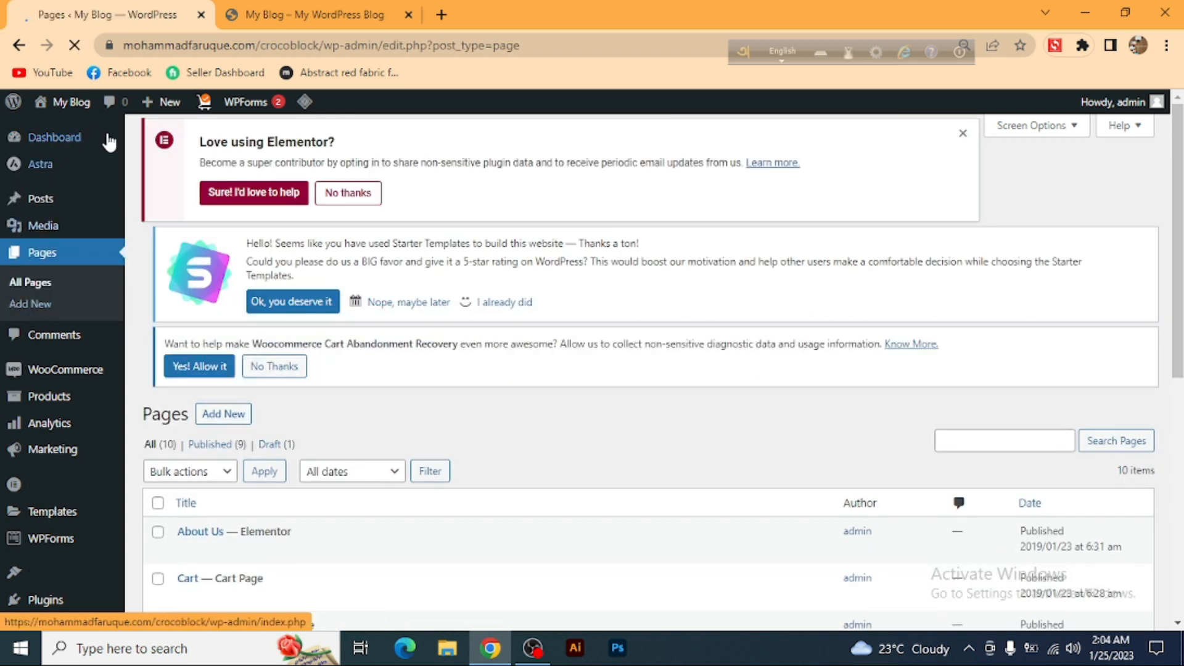
scroll(358, 315, "down", 2)
scroll(358, 316, "down", 2)
scroll(336, 357, "down", 3)
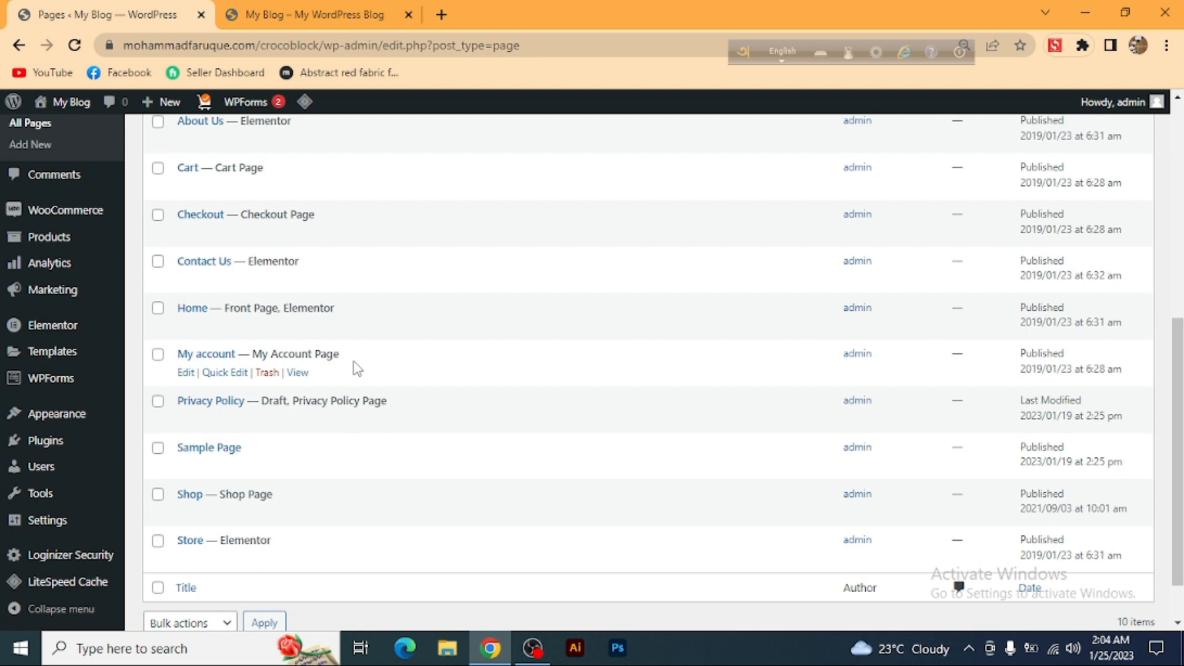
scroll(327, 417, "up", 4)
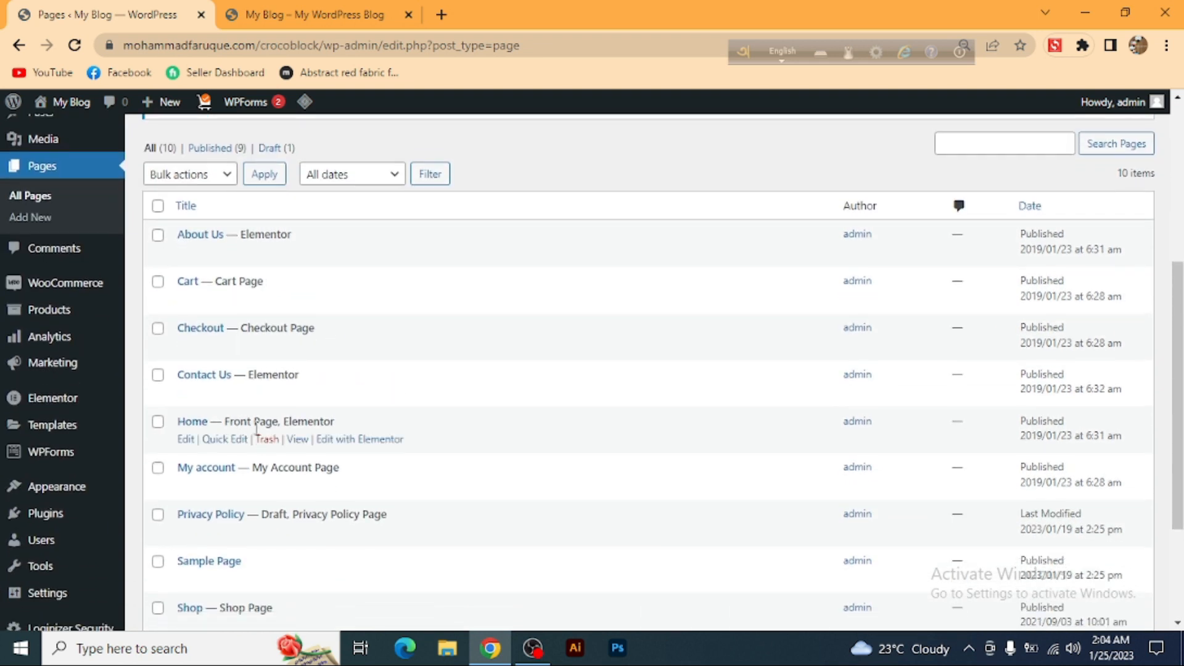
- Open the Home page for editing with Elementor in a new browser tab
right_click(364, 441)
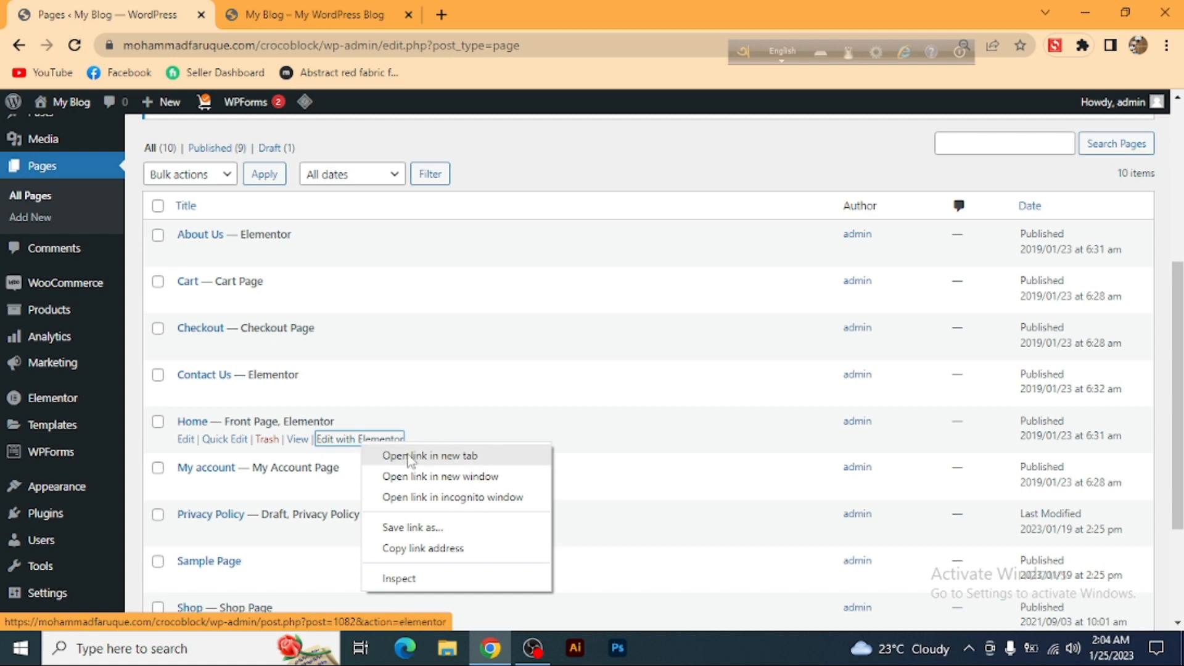
left_click(395, 455)
left_click(330, 14)
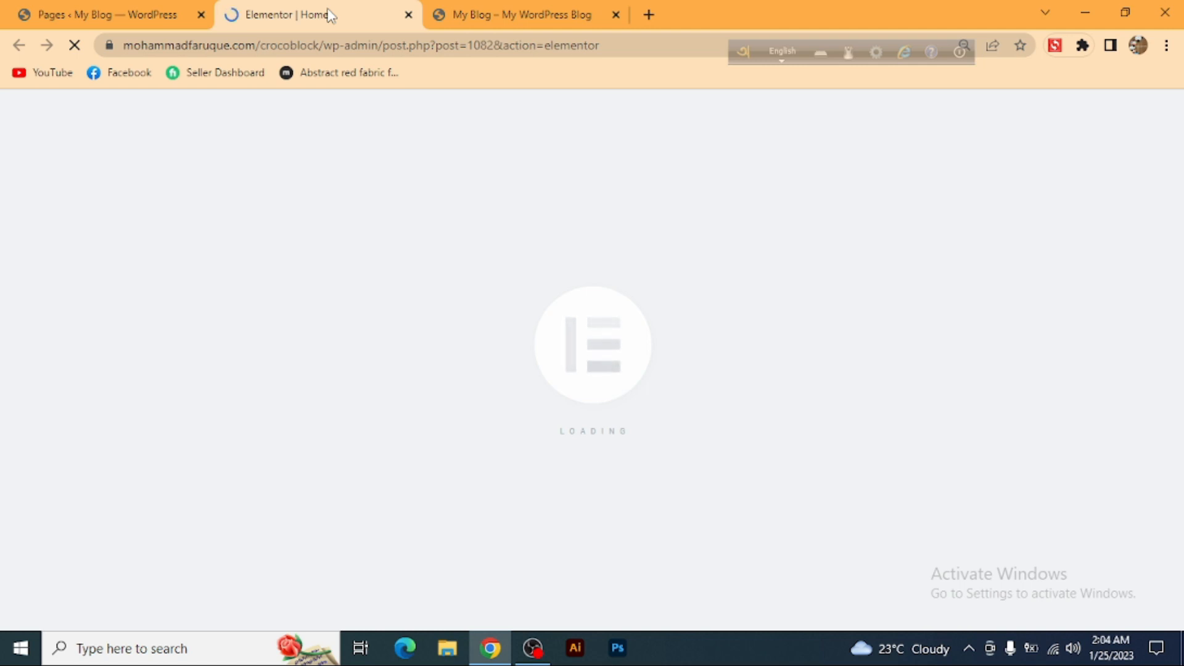
- Open the hero section's Shop Now button for editing in the Home page's Elementor editor
left_click(451, 15)
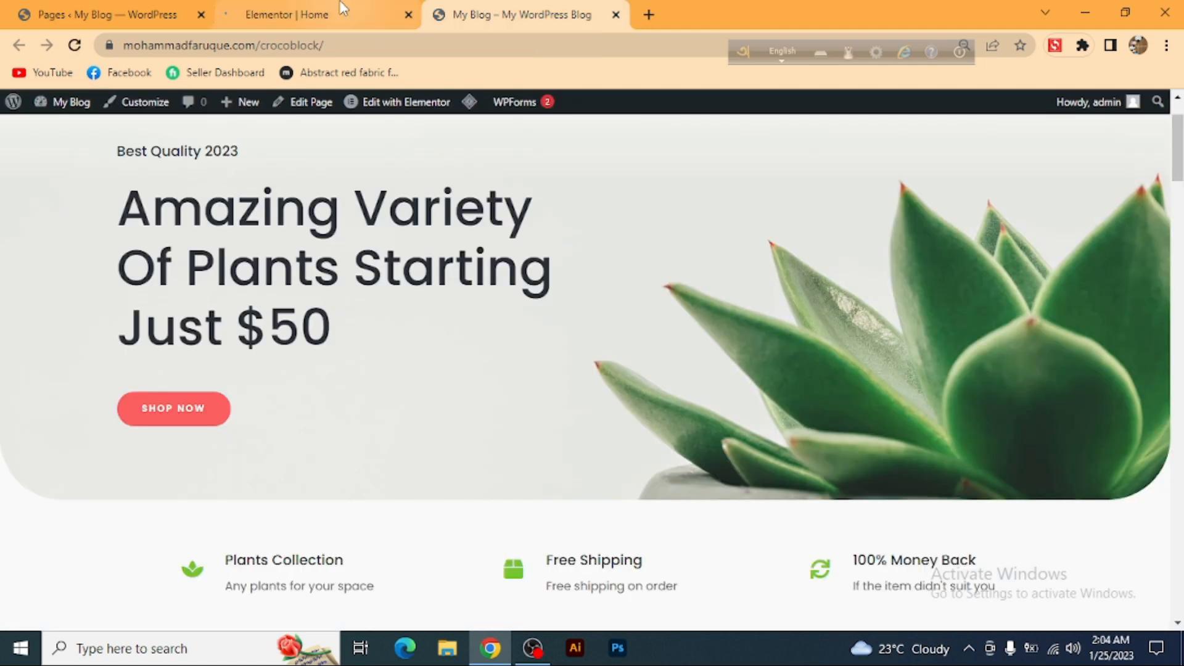
left_click(342, 9)
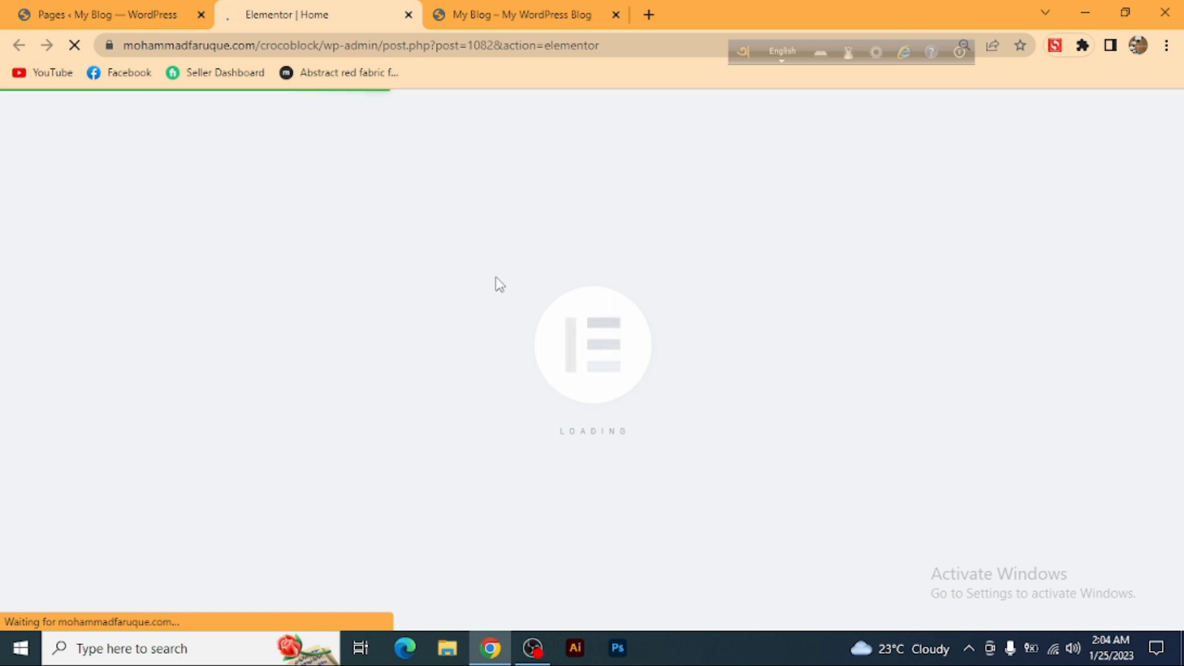
key("ctrl+Tab")
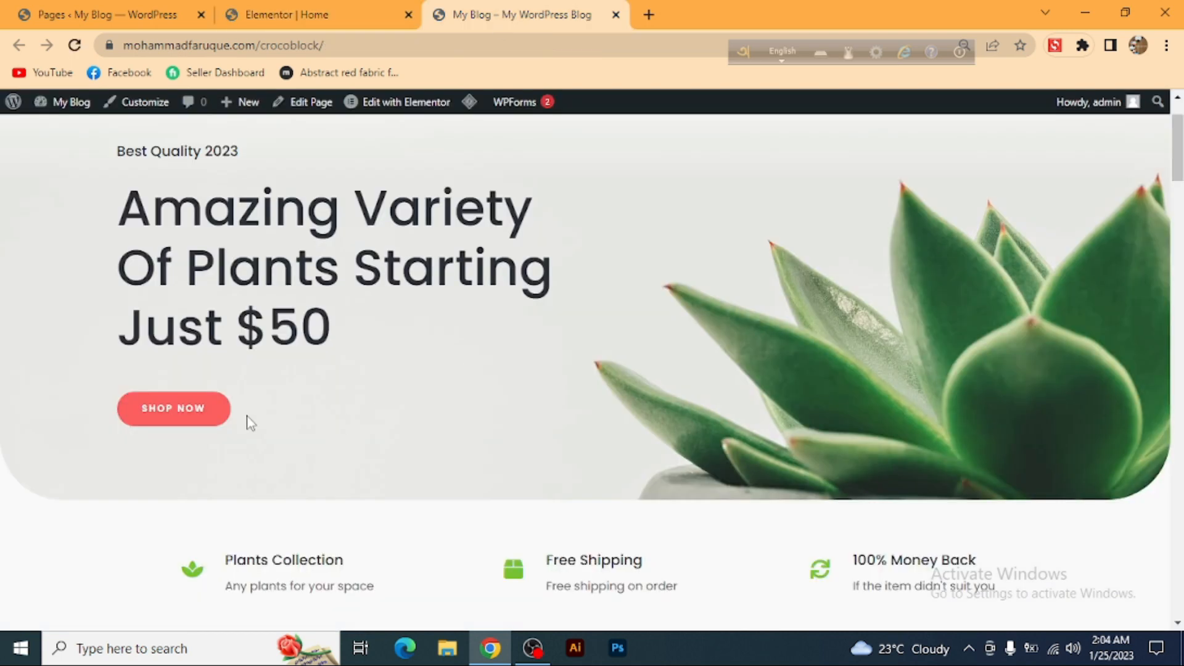
left_click(312, 14)
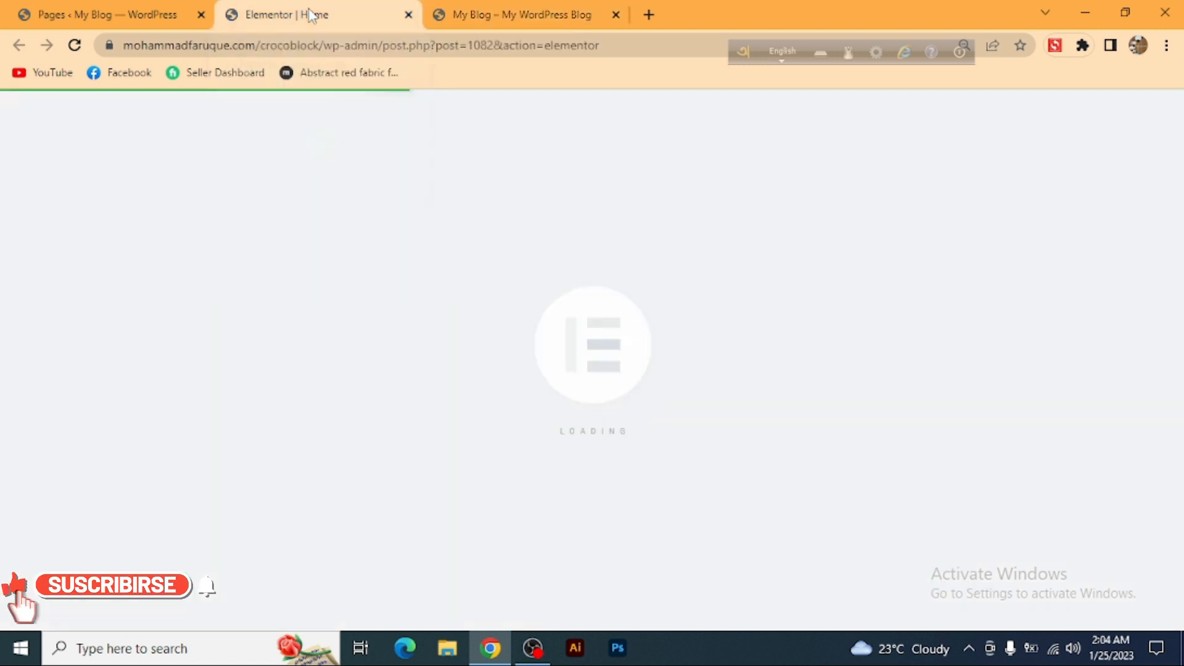
scroll(418, 298, "down", 3)
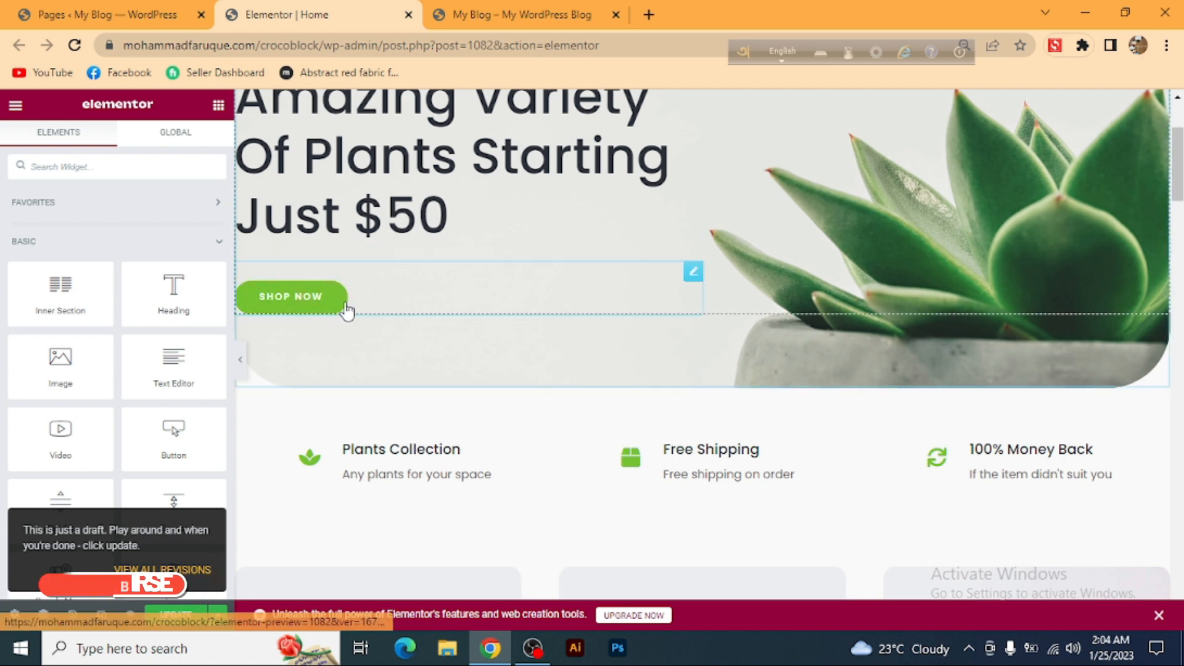
left_click(371, 303)
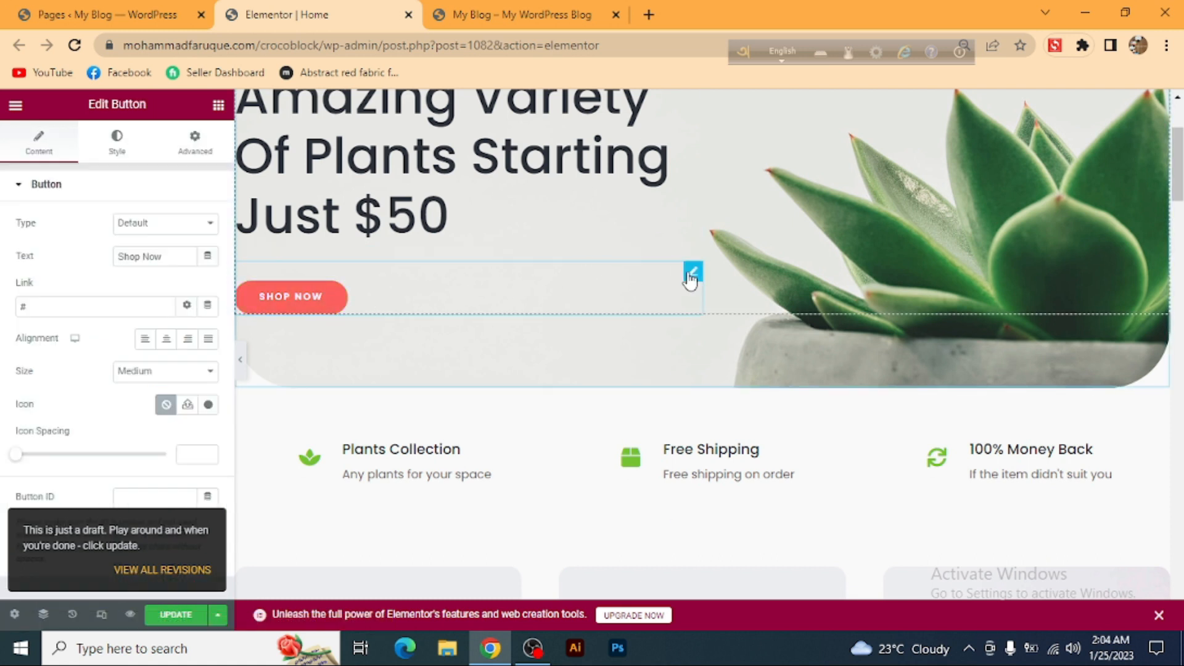
- Try the Info and Warning types on the Shop Now button, and return its type to Default
left_click(173, 230)
left_click(154, 253)
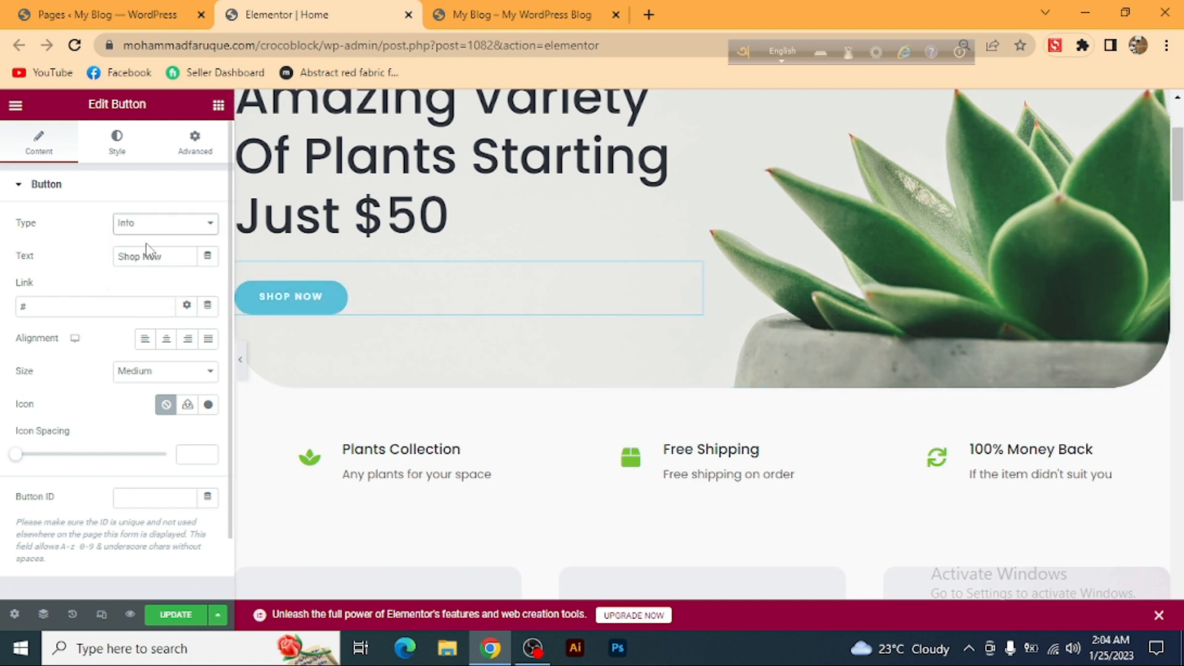
left_click(162, 225)
left_click(162, 279)
left_click(168, 226)
left_click(160, 289)
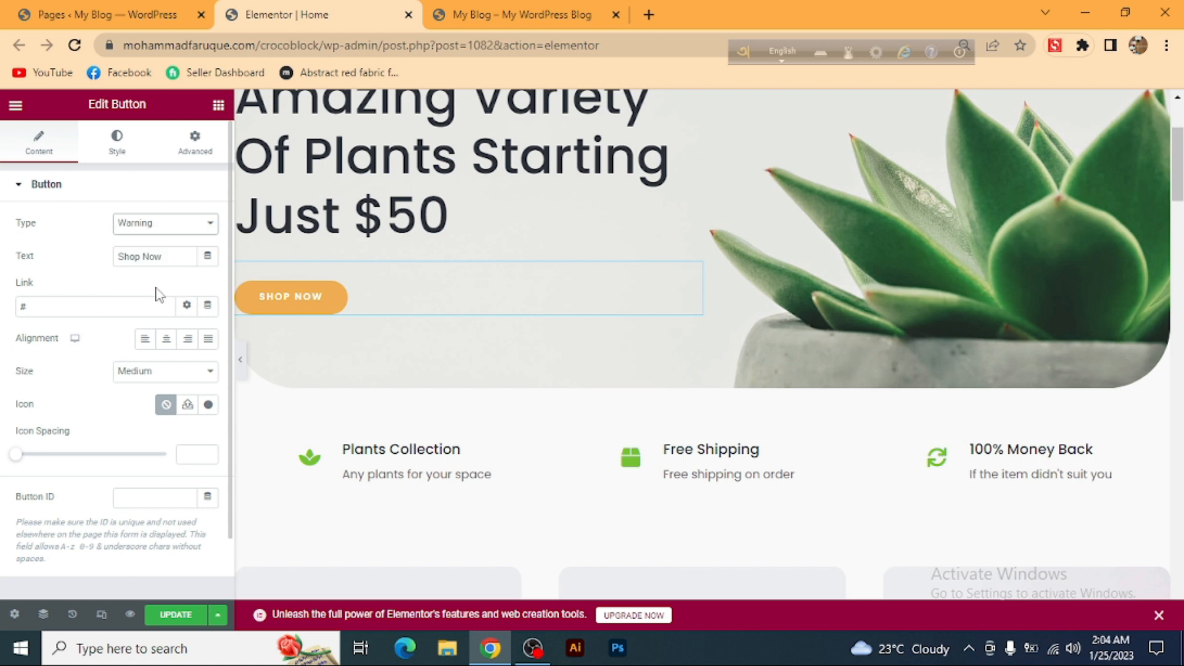
left_click(180, 227)
left_click(173, 241)
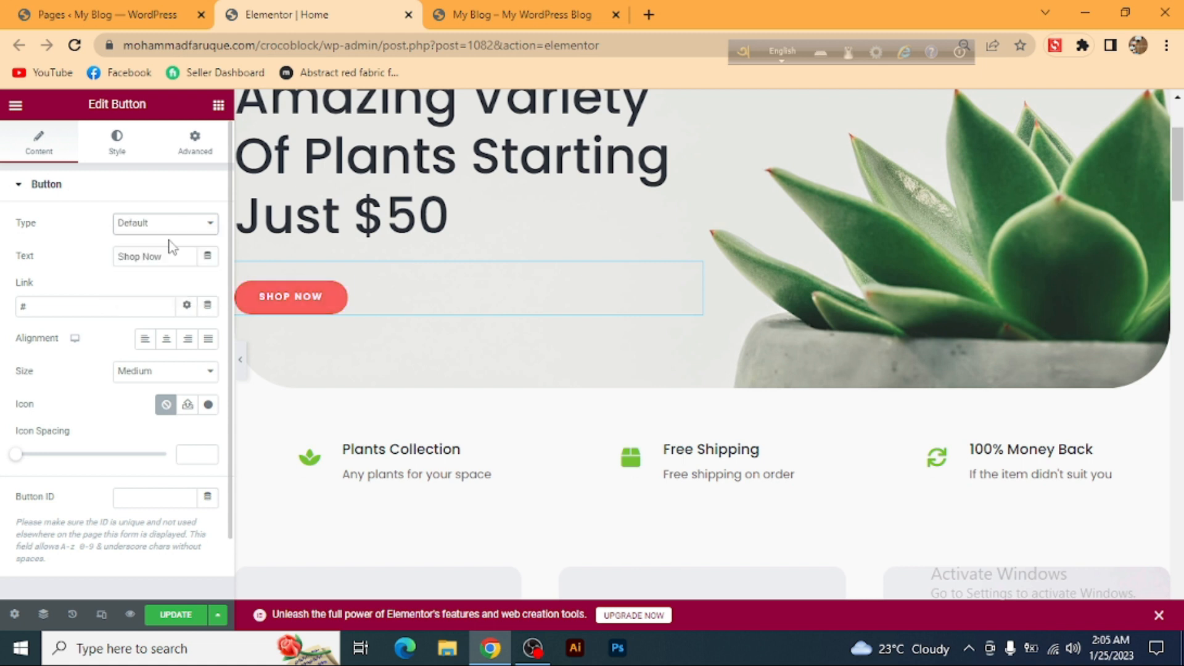
- Change the hero button's text to "My Cv"
left_click(174, 254)
left_click_drag(180, 253, 113, 268)
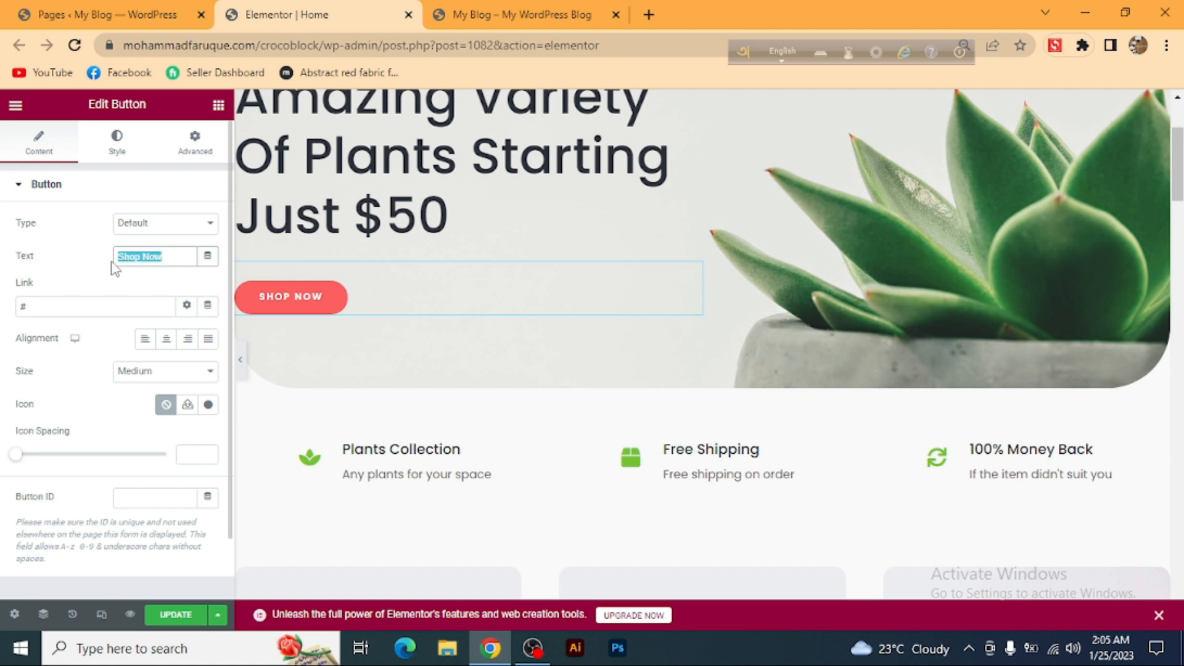
type("My ")
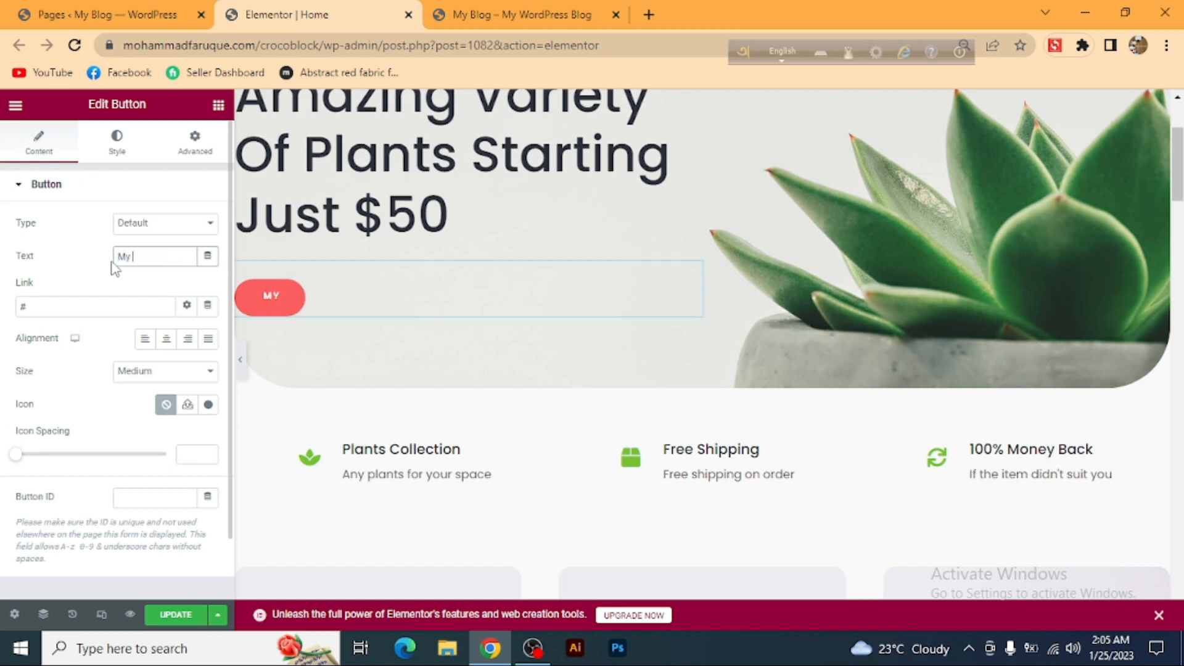
type("Cb")
key("BackSpace")
type("v")
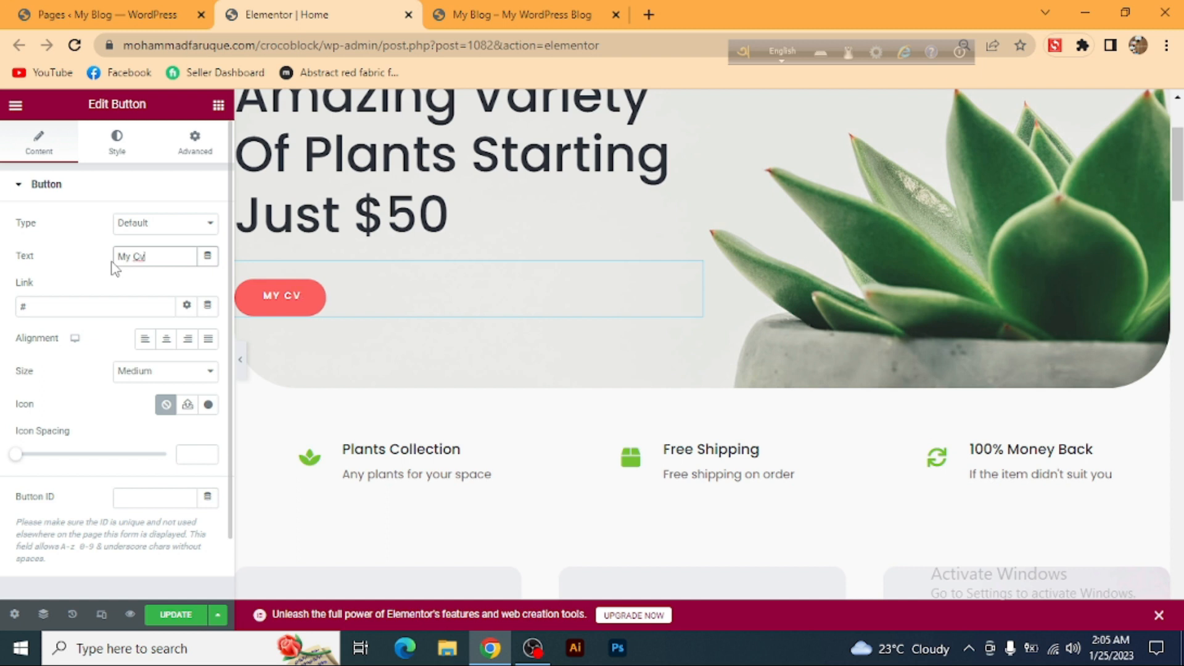
- Open the site's Media Library in the WordPress dashboard tab and go to its media items
left_click(60, 307)
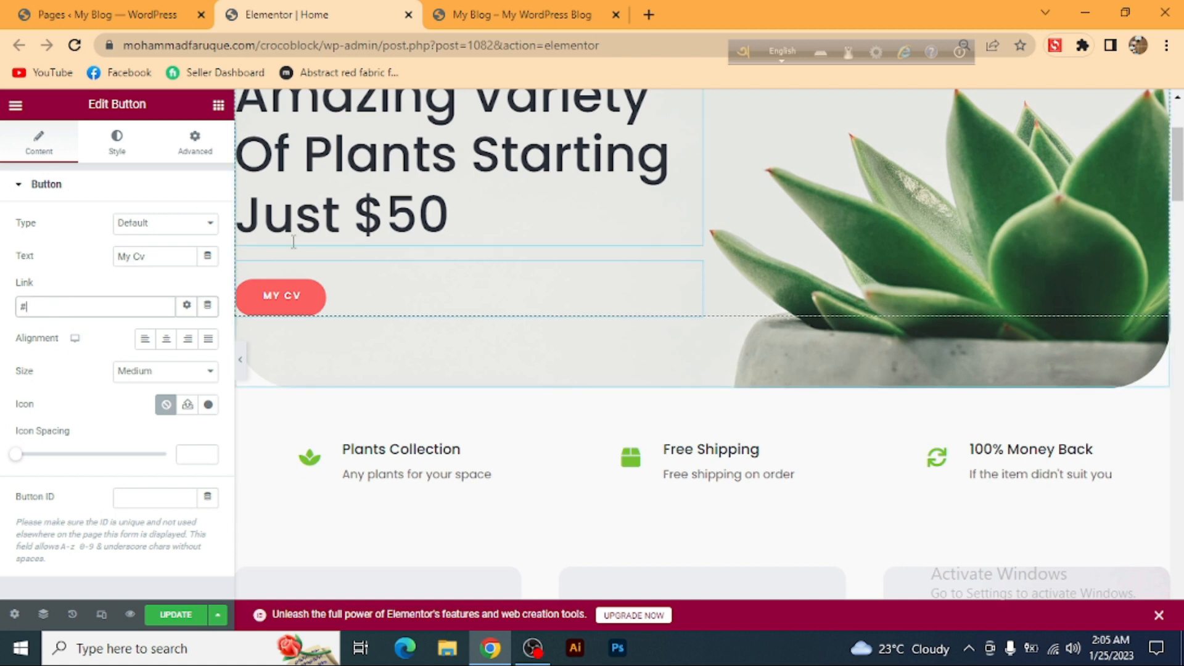
left_click(111, 15)
scroll(18, 297, "up", 5)
mouse_move(67, 147)
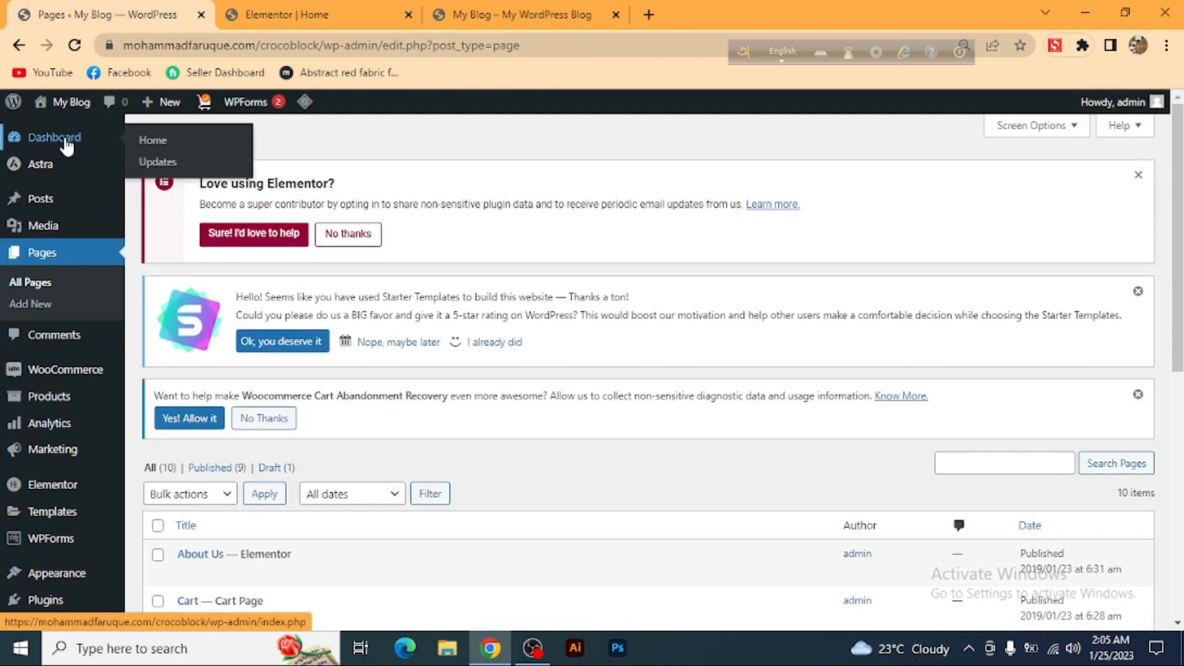
left_click(38, 233)
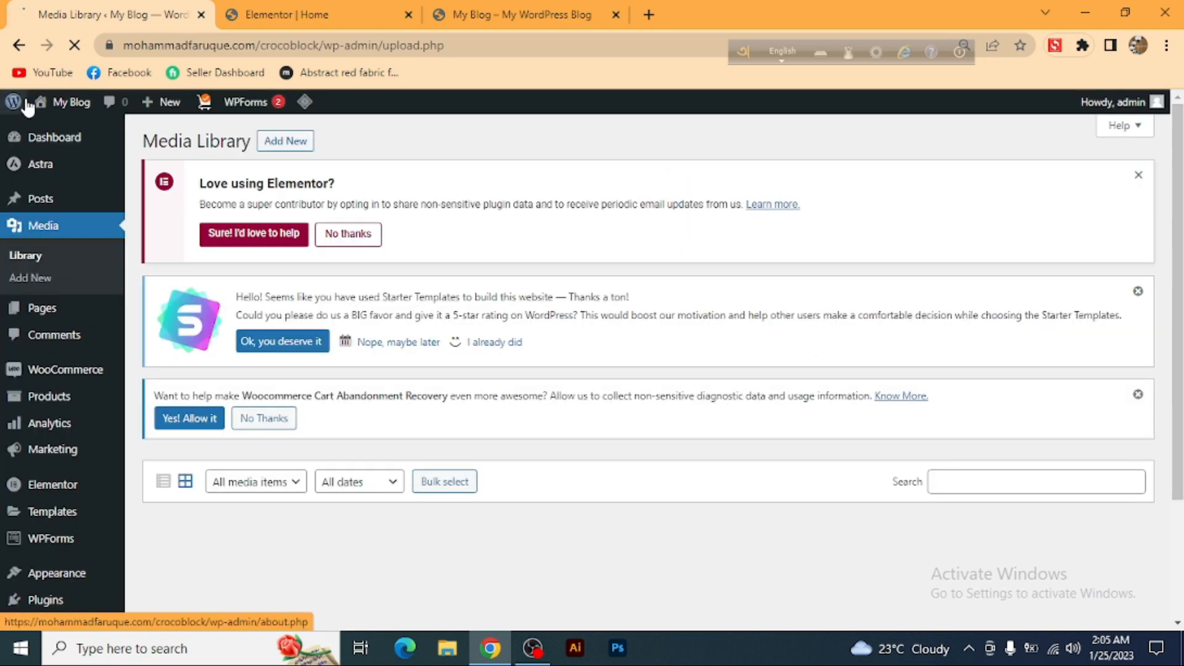
scroll(543, 251, "down", 2)
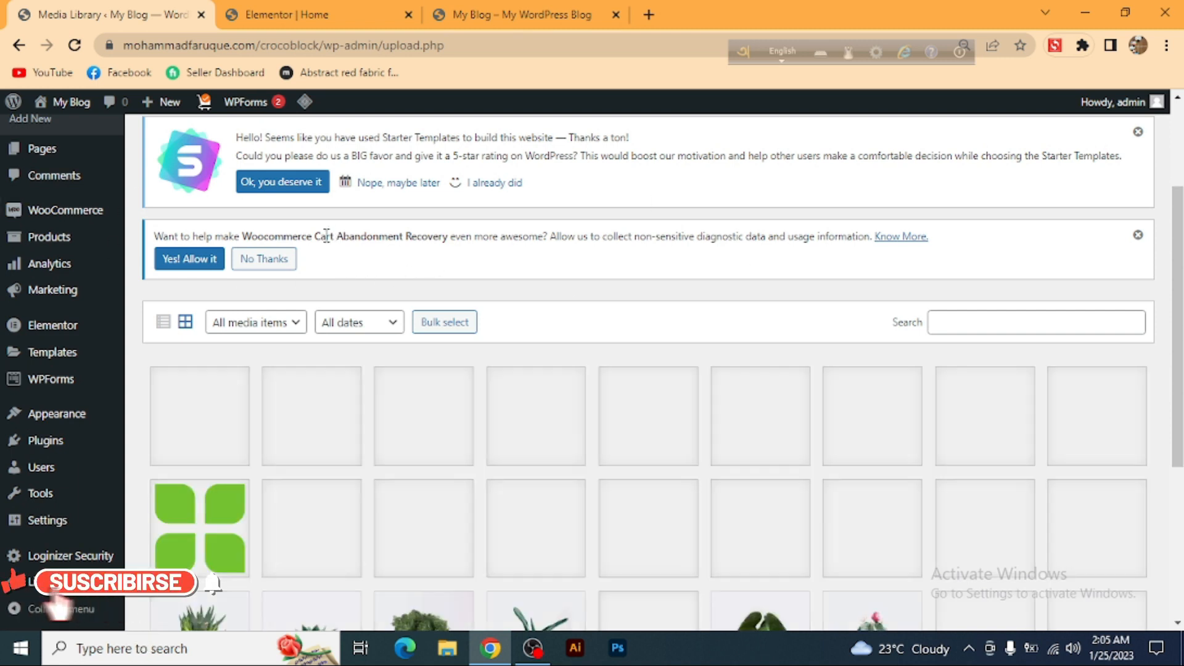
- Upload the "Professional CV Resume" PDF from the Desktop folder to the Media Library
scroll(318, 279, "up", 3)
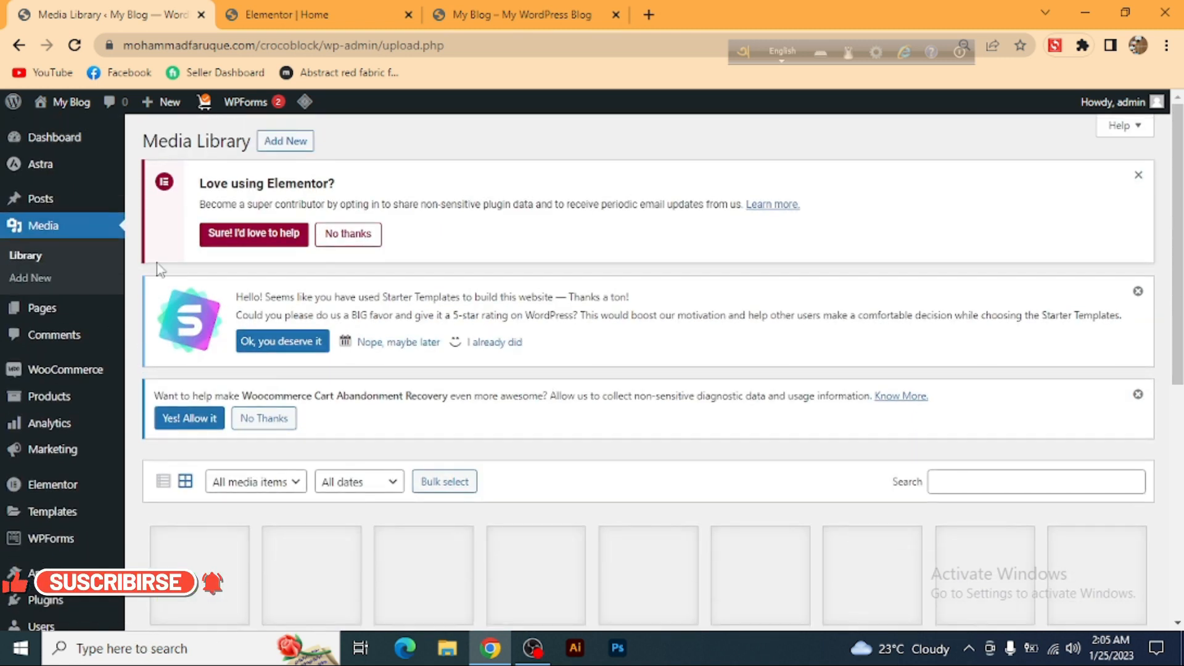
left_click(281, 143)
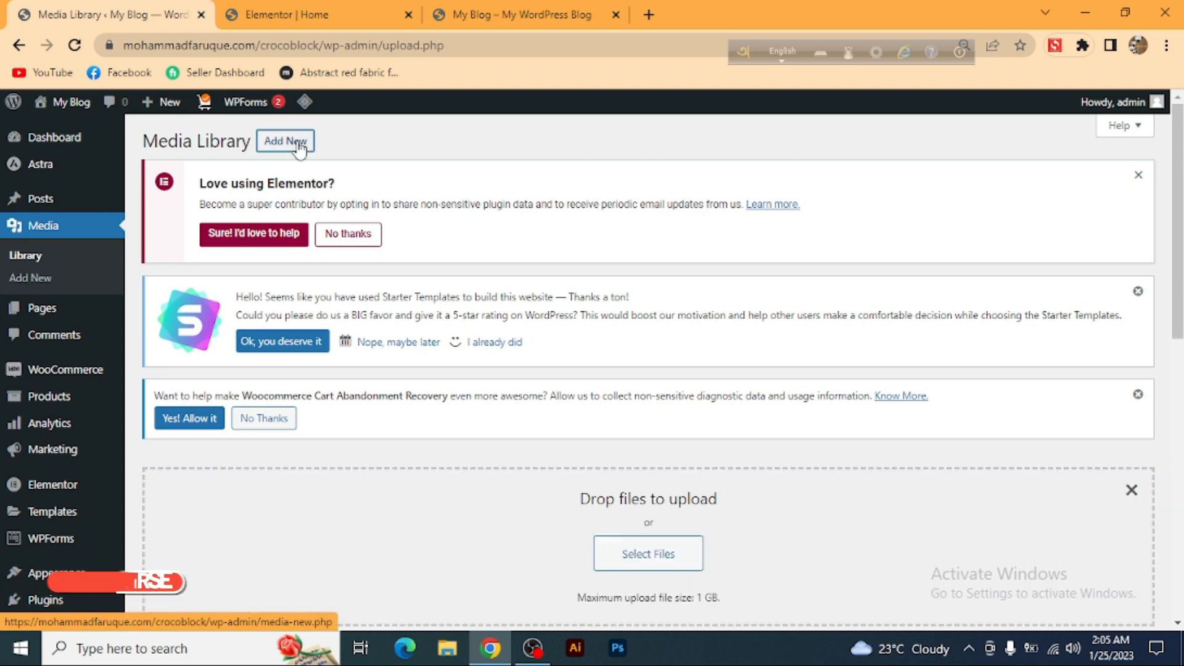
left_click(665, 549)
left_click(69, 137)
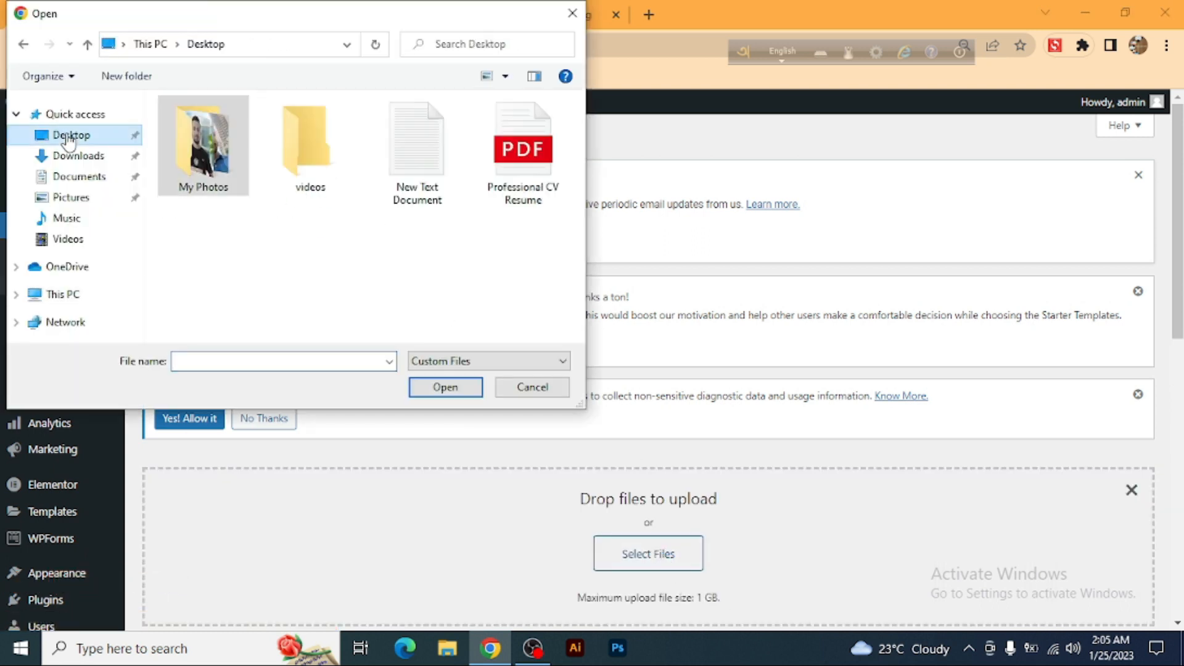
left_click(521, 191)
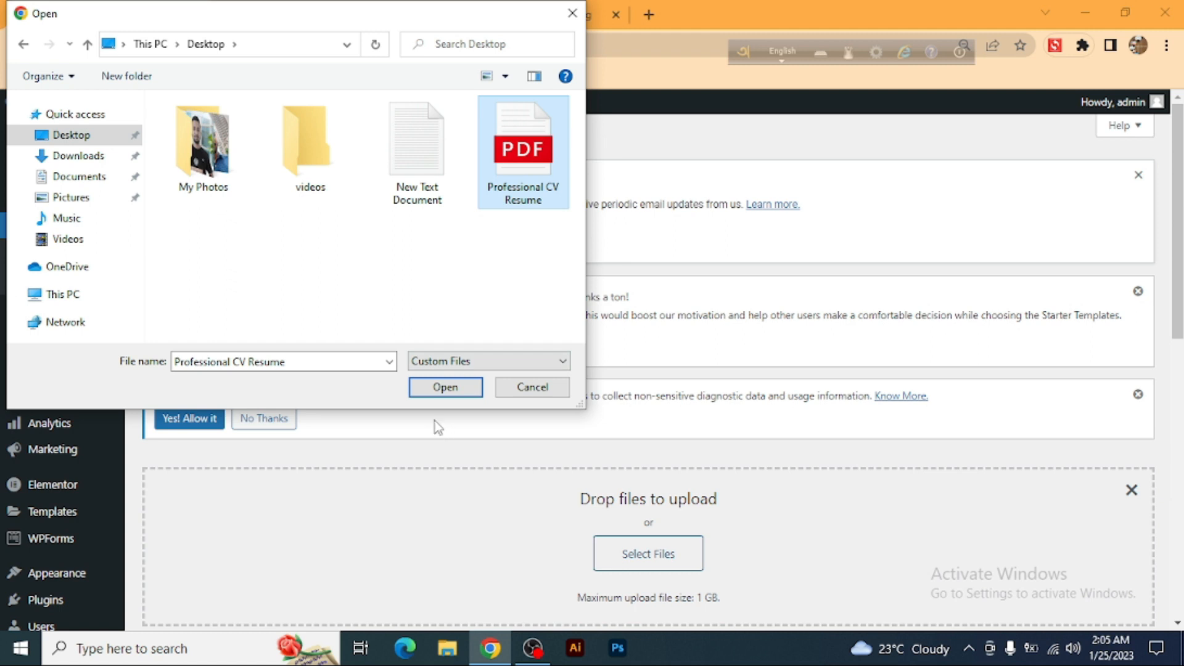
left_click(446, 387)
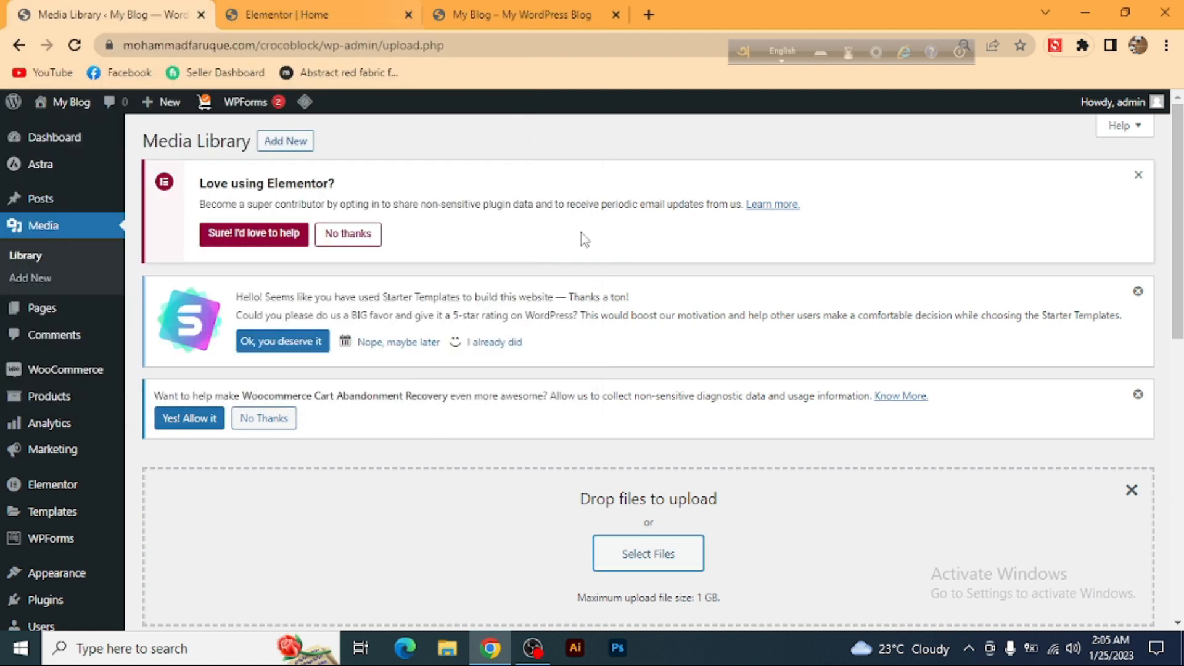
scroll(629, 364, "down", 3)
scroll(256, 497, "down", 3)
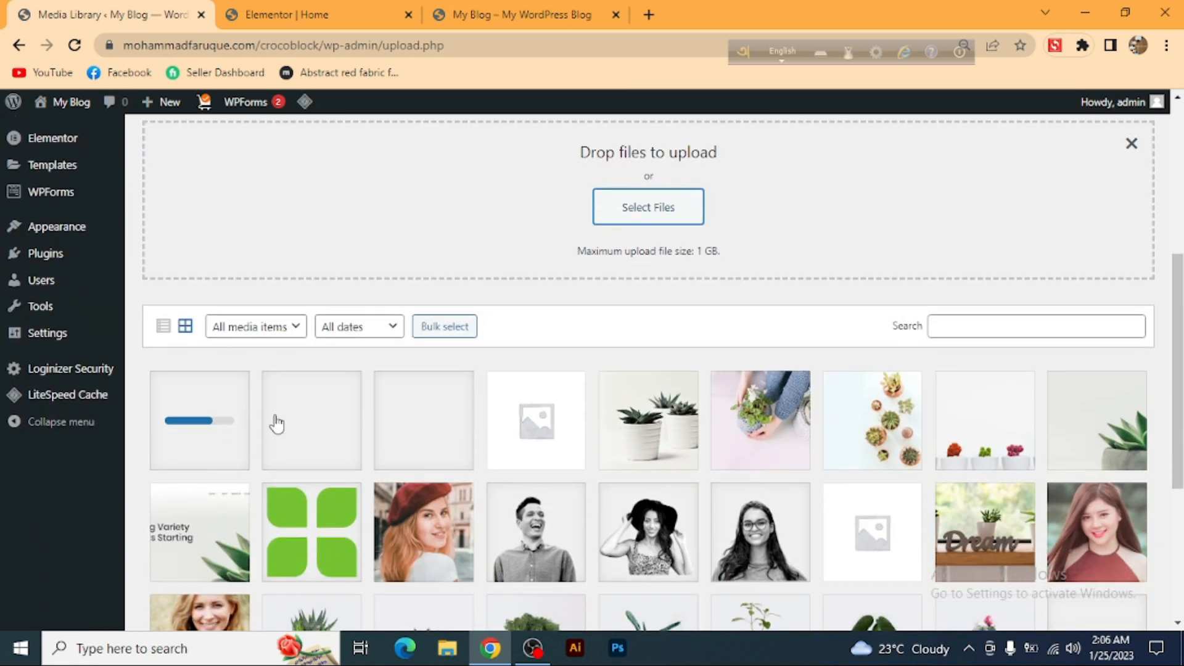
scroll(226, 430, "up", 1)
scroll(226, 431, "up", 3)
scroll(756, 230, "down", 3)
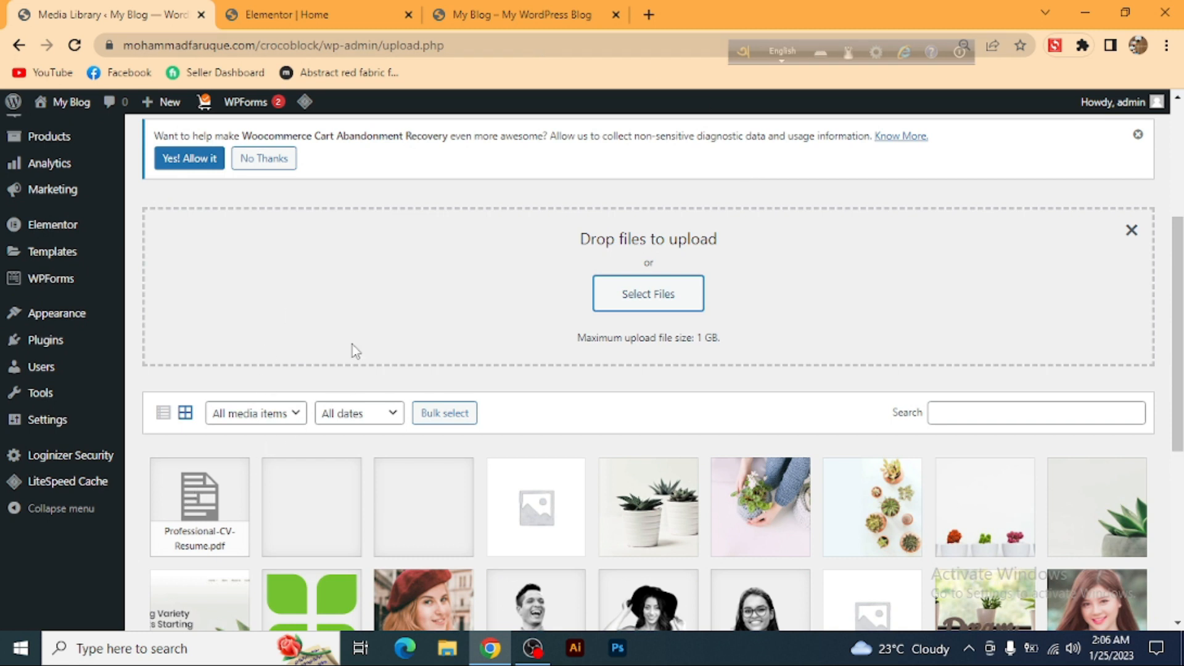
- Copy the file URL of Professional-CV-Resume.pdf from its attachment details and close the details
left_click(200, 503)
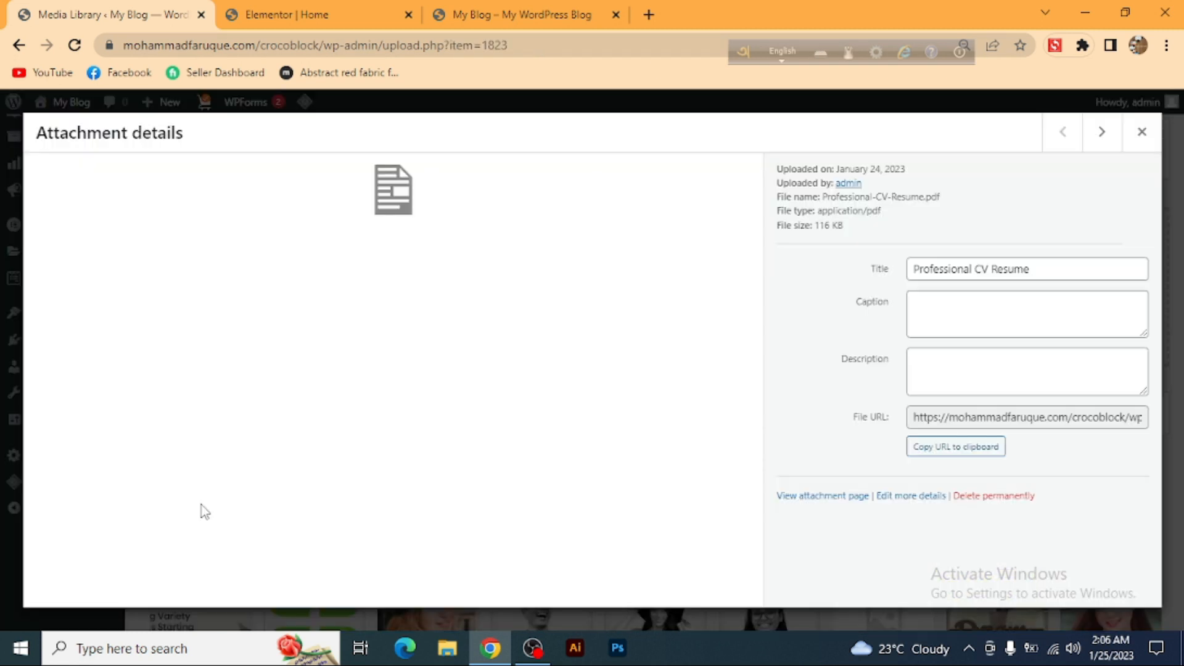
left_click_drag(929, 421, 662, 408)
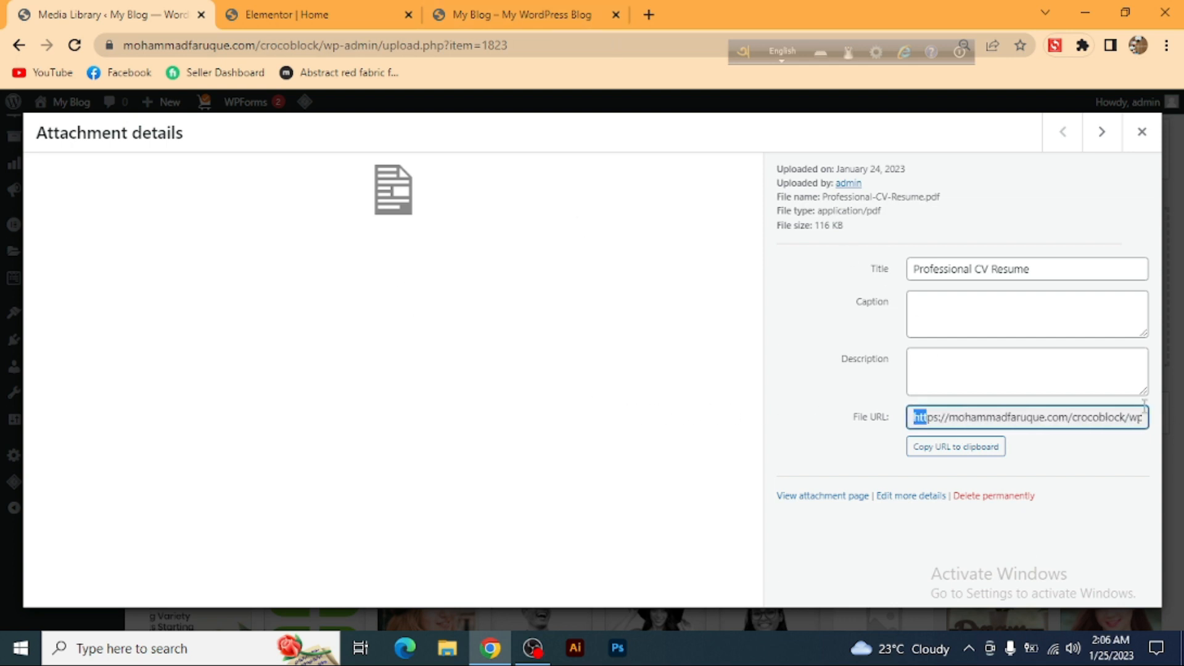
left_click(992, 456)
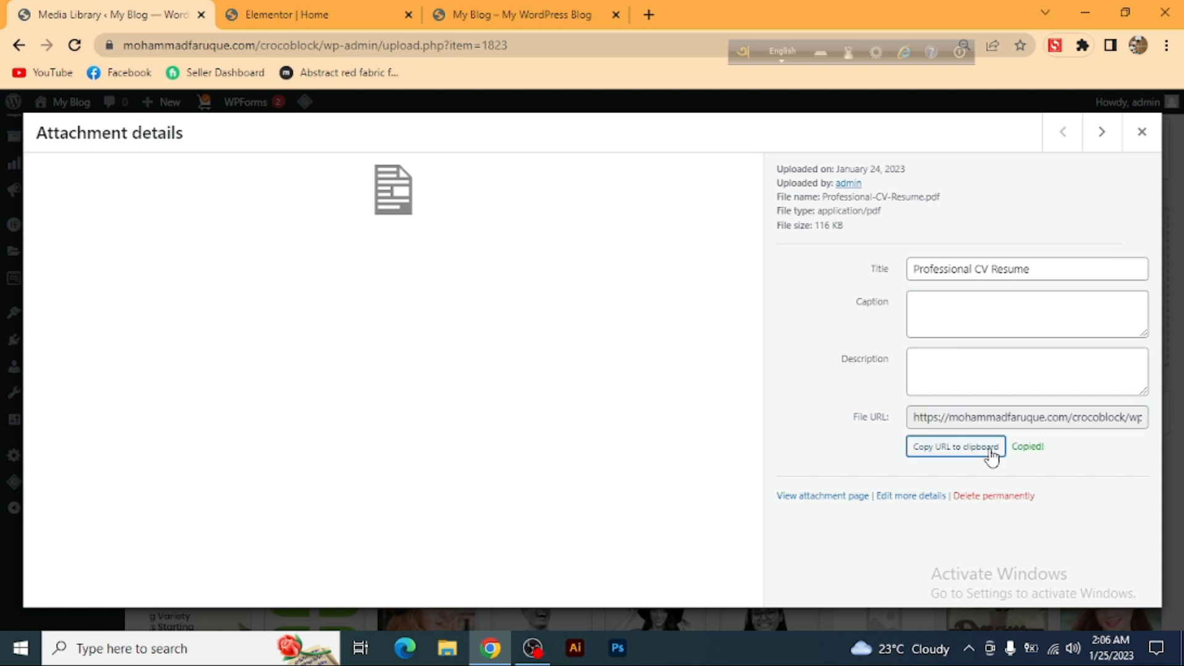
left_click_drag(1050, 447, 998, 444)
left_click(1061, 440)
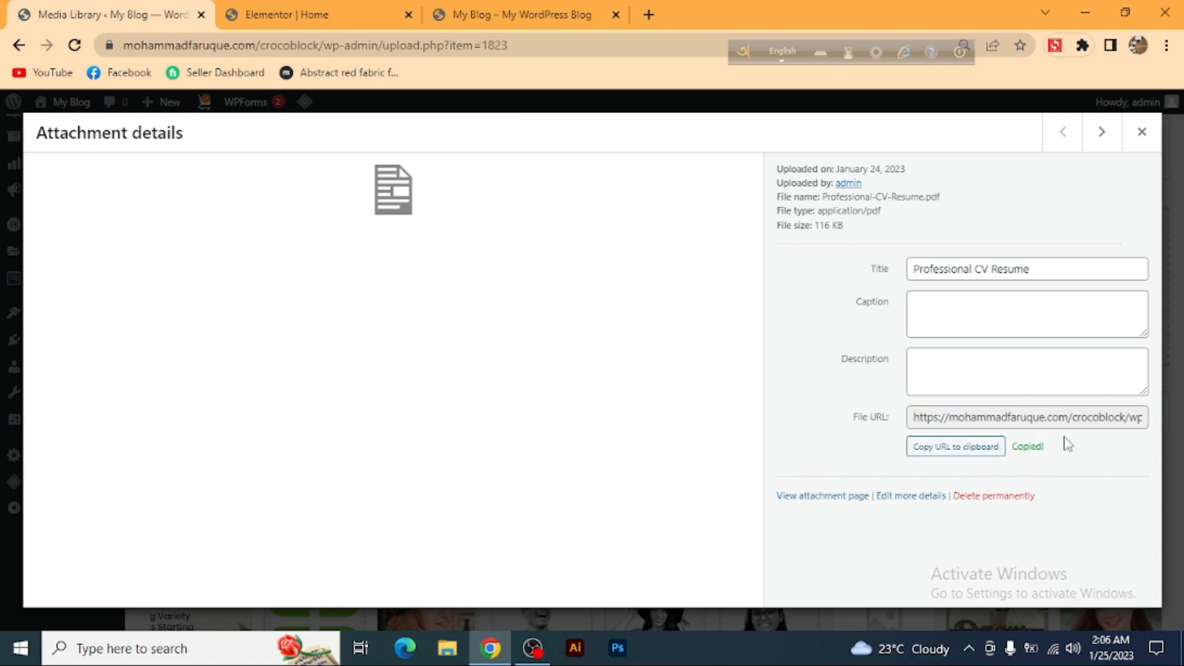
left_click(1143, 132)
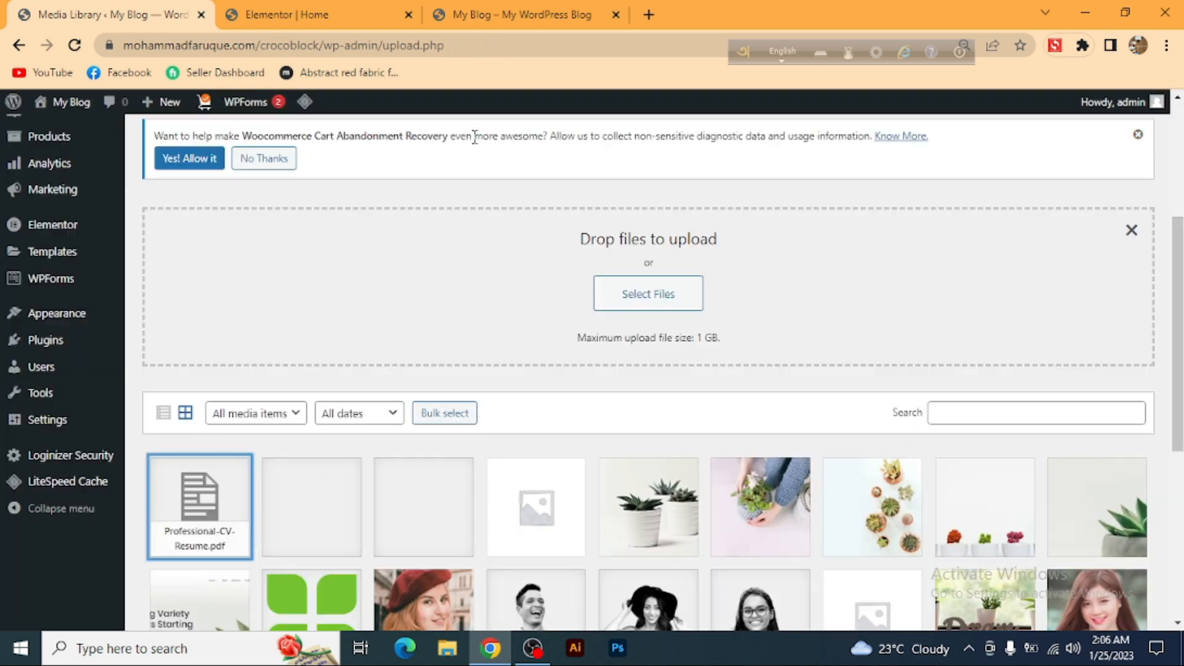
- In the Elementor editor tab, replace the My Cv button's "#" link with the copied PDF URL and update the page
left_click(351, 11)
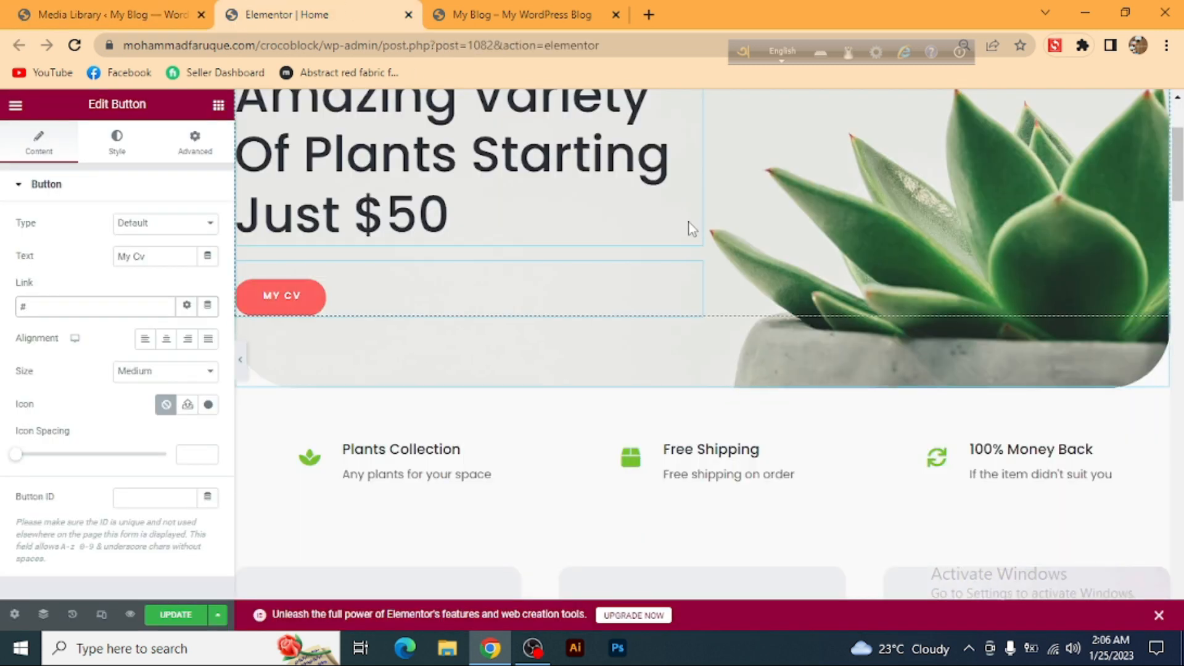
scroll(933, 249, "up", 3)
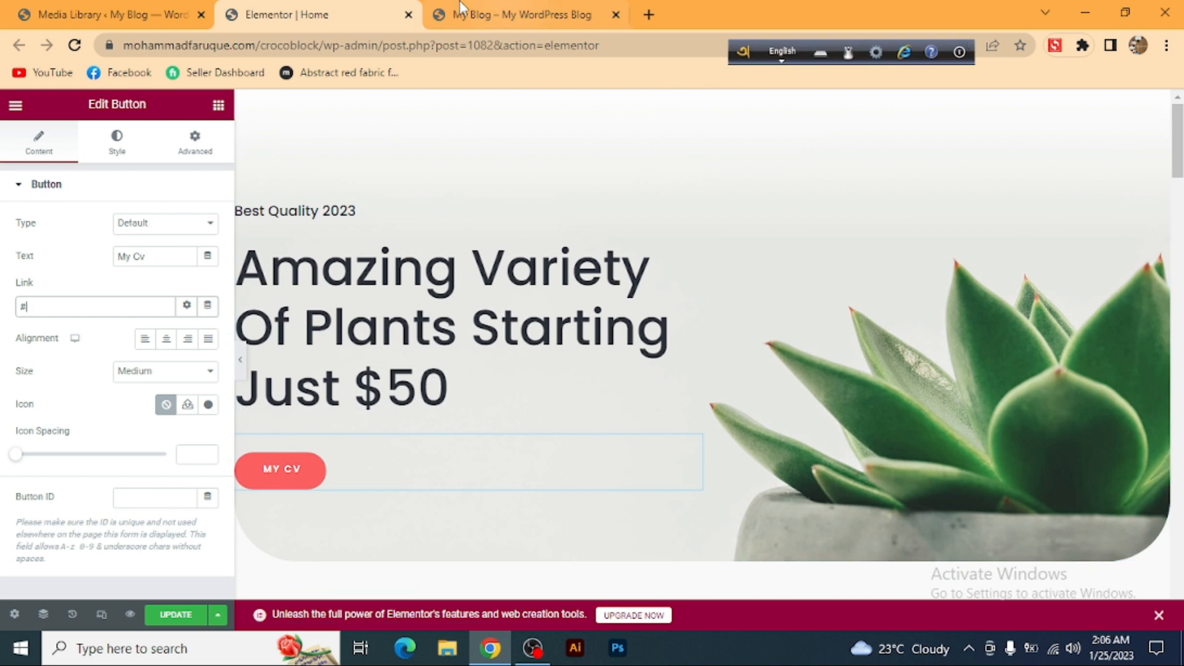
mouse_move(37, 307)
left_mouse_down()
mouse_move(11, 308)
mouse_move(24, 301)
left_mouse_up()
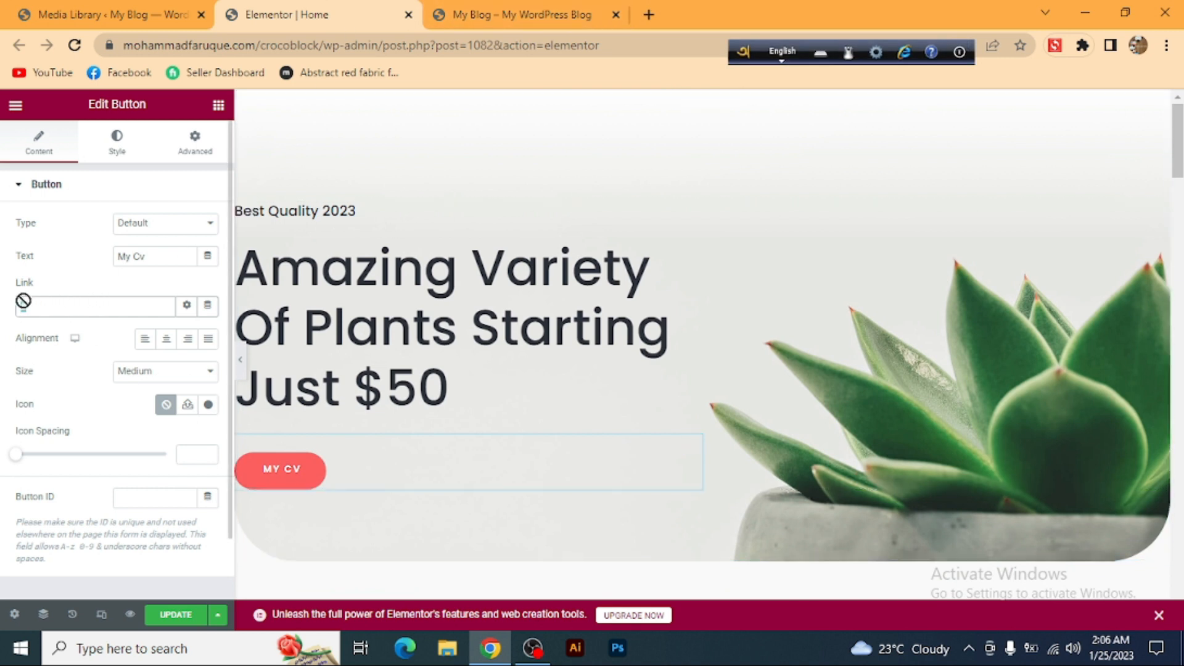
key("BackSpace")
key("ctrl+v")
left_click(176, 614)
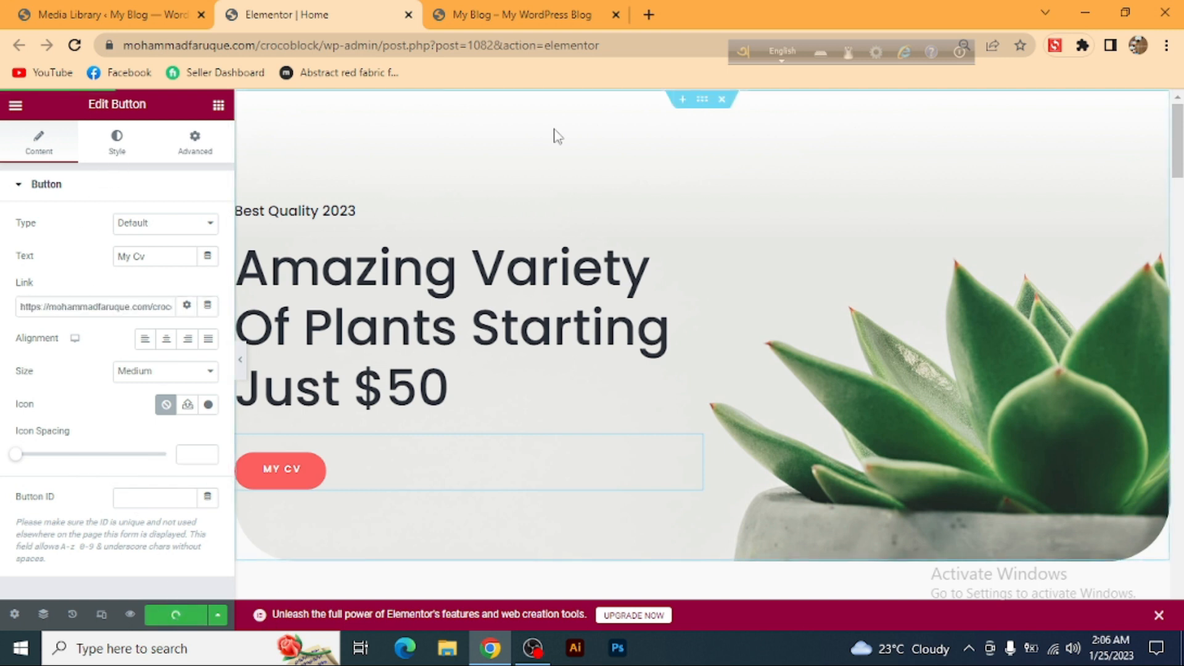
- Reload the live site's home page, follow the My Cv button's link and look through the PDF
left_click(469, 9)
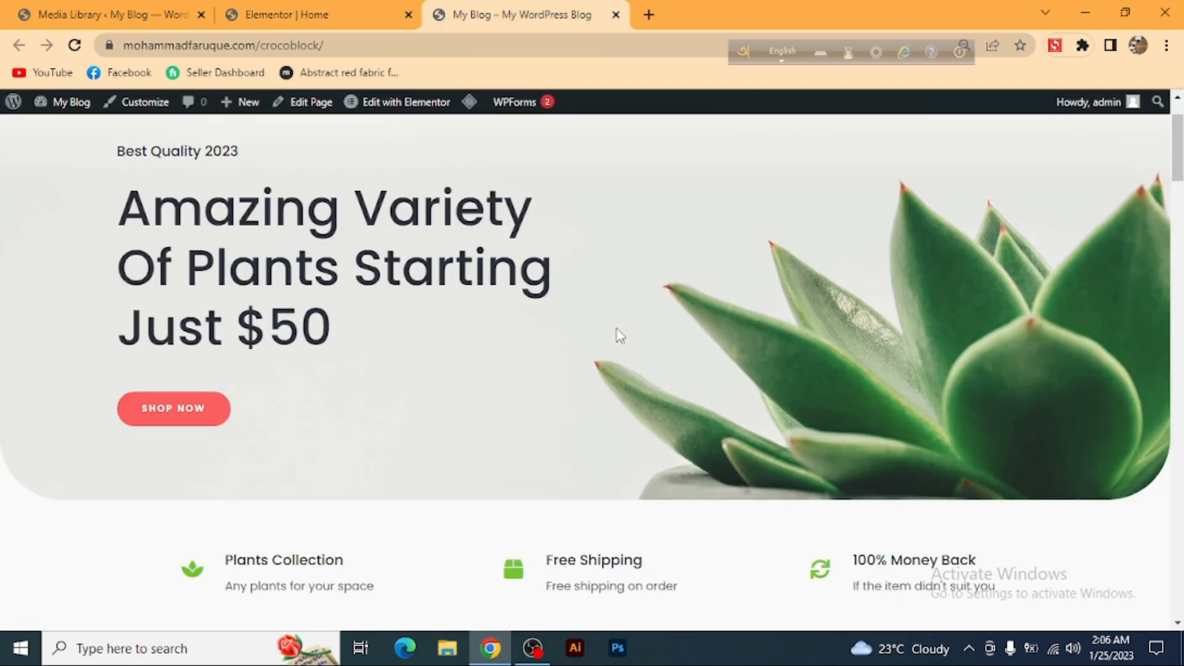
left_click(73, 46)
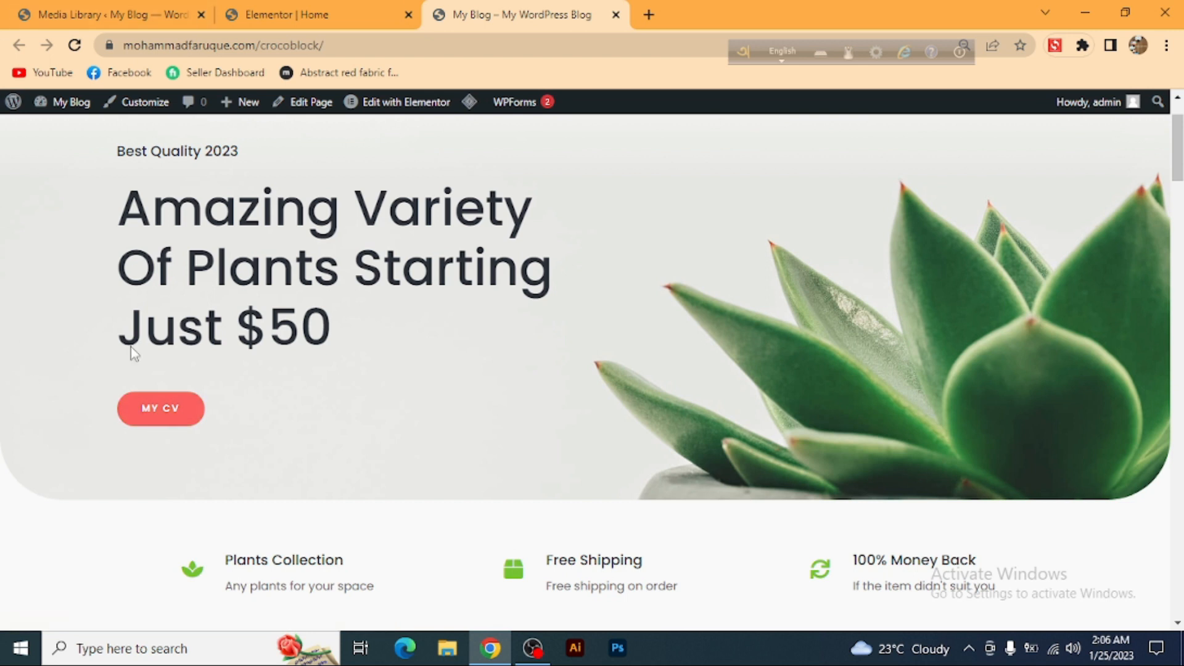
left_click(178, 415)
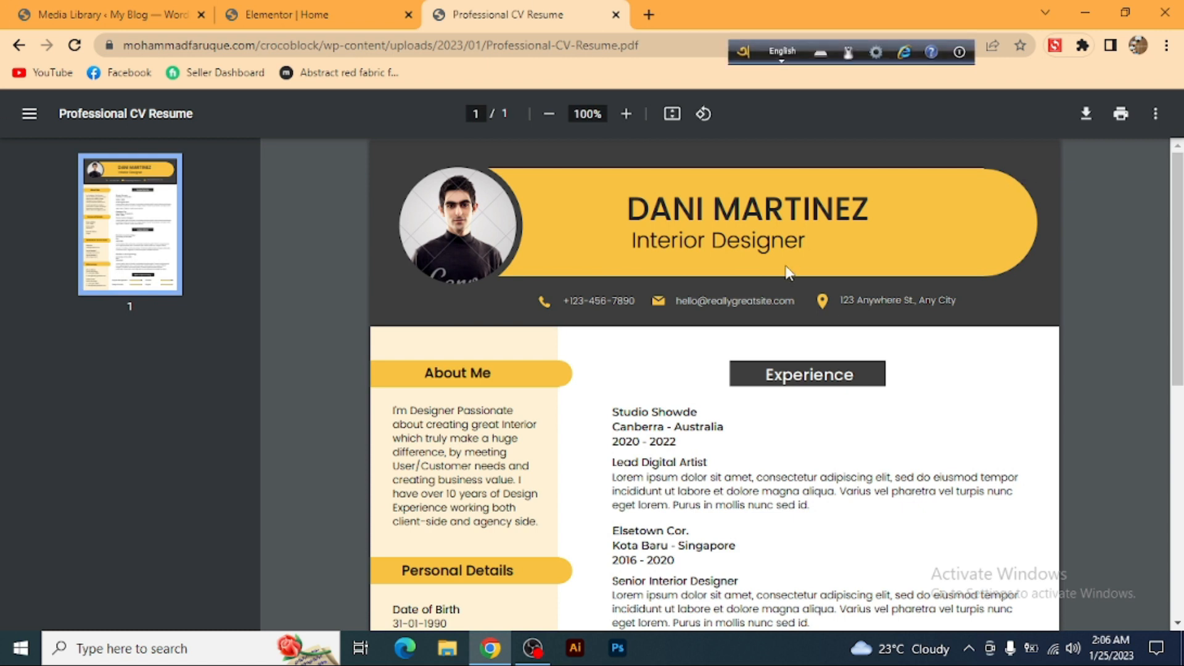
scroll(761, 284, "down", 8)
scroll(752, 294, "up", 8)
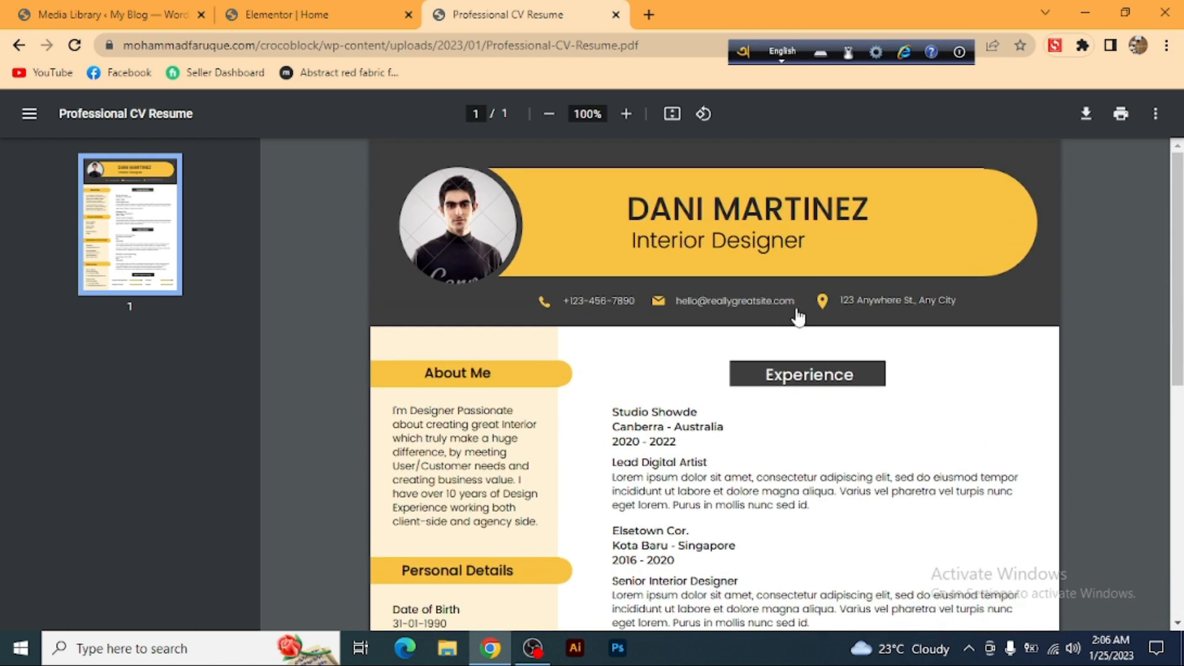